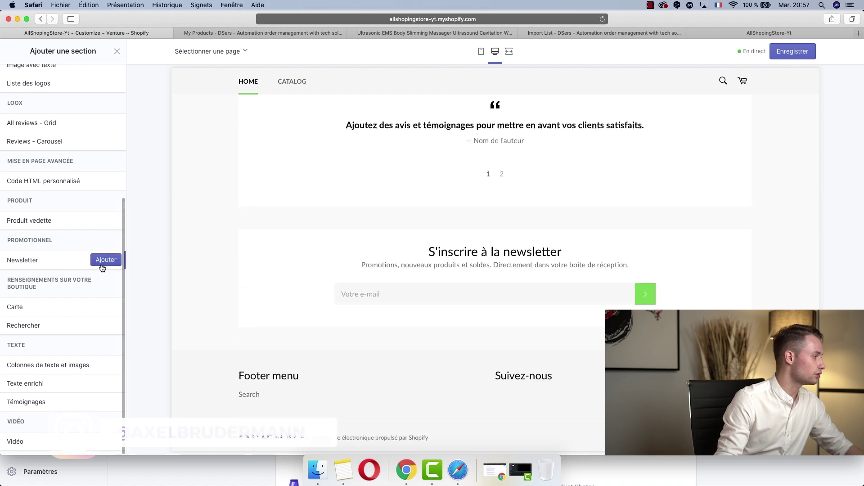
Add a Newsletter section to the home page and save the theme
left_click(110, 261)
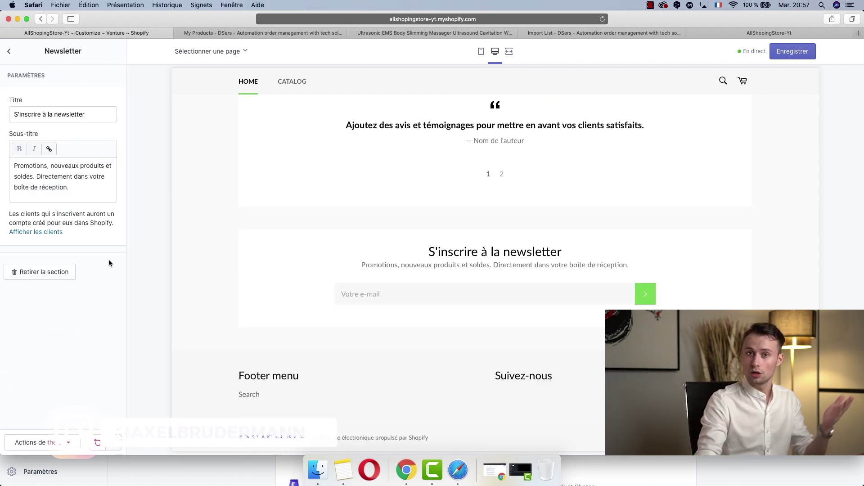
left_click(10, 51)
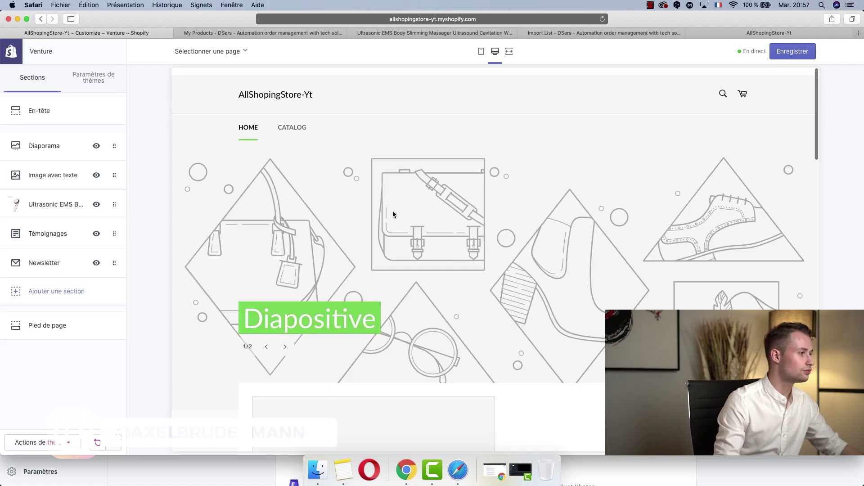
key("super+s")
Review the home page preview from the slideshow down through the sections, and switch it to the mobile view
scroll(494, 256, "down", 5)
scroll(541, 247, "down", 3)
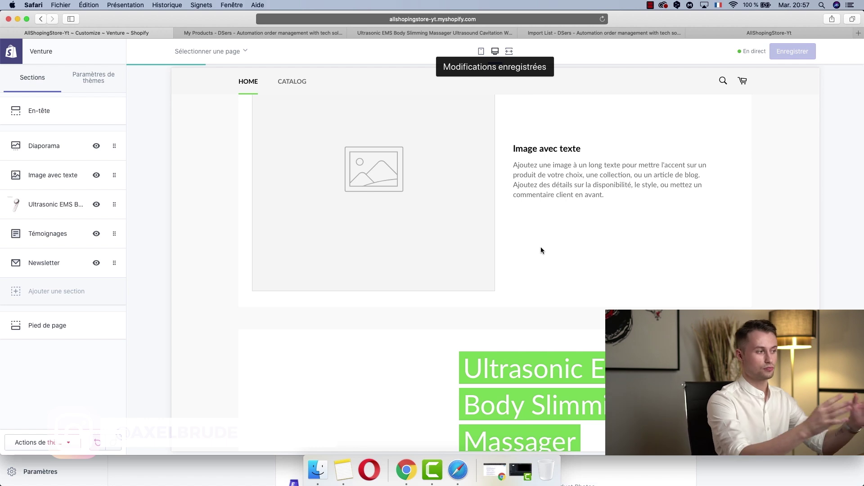
scroll(541, 247, "down", 10)
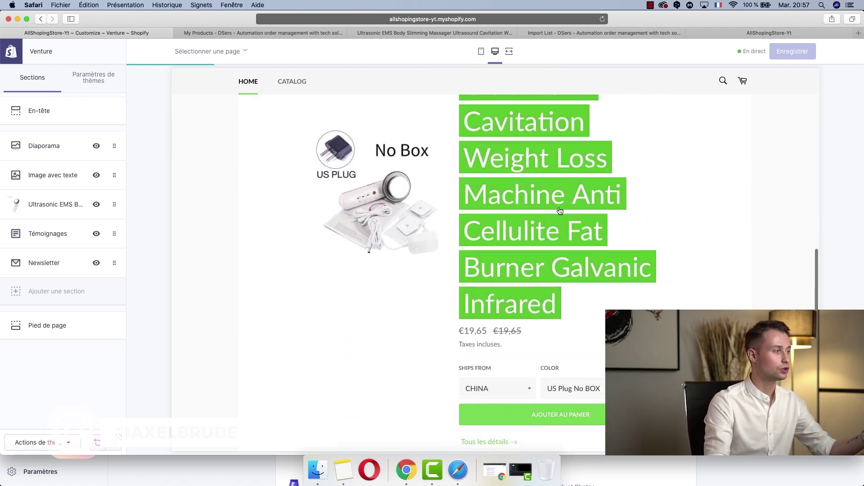
scroll(560, 211, "down", 5)
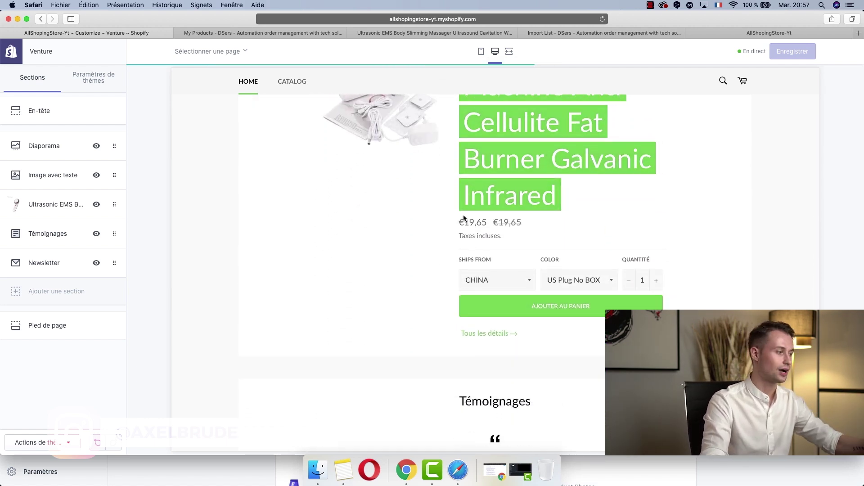
scroll(464, 218, "down", 15)
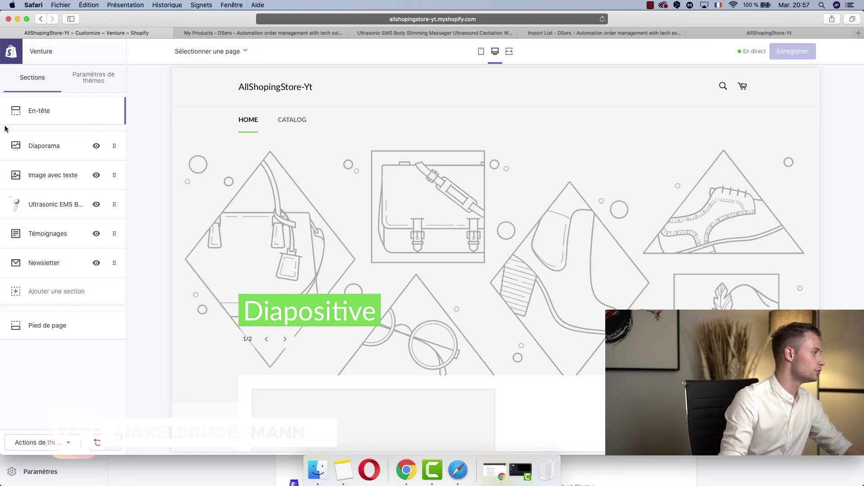
left_click(480, 52)
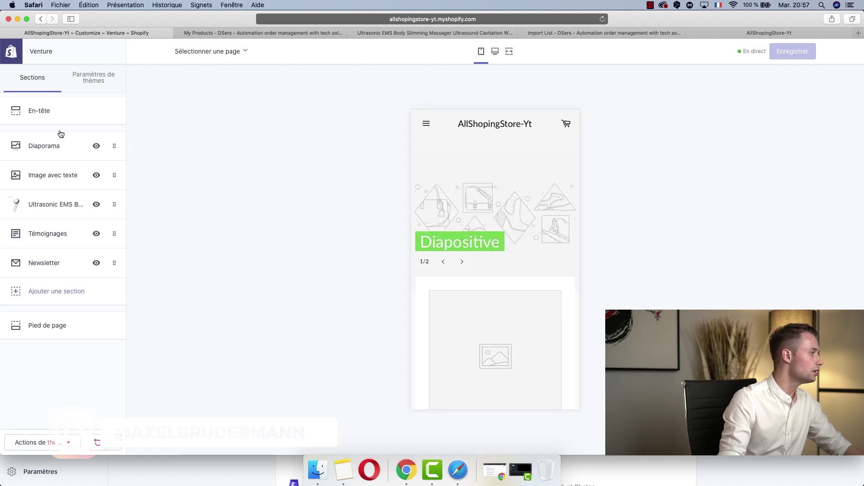
Open the image picker for the slideshow's slide and search the free images for "health"
left_click(469, 187)
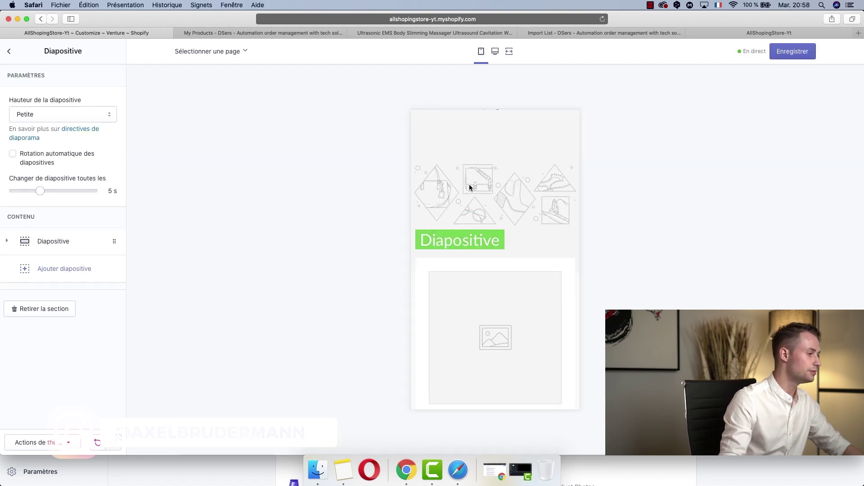
left_click(56, 249)
scroll(68, 270, "down", 3)
left_click(66, 245)
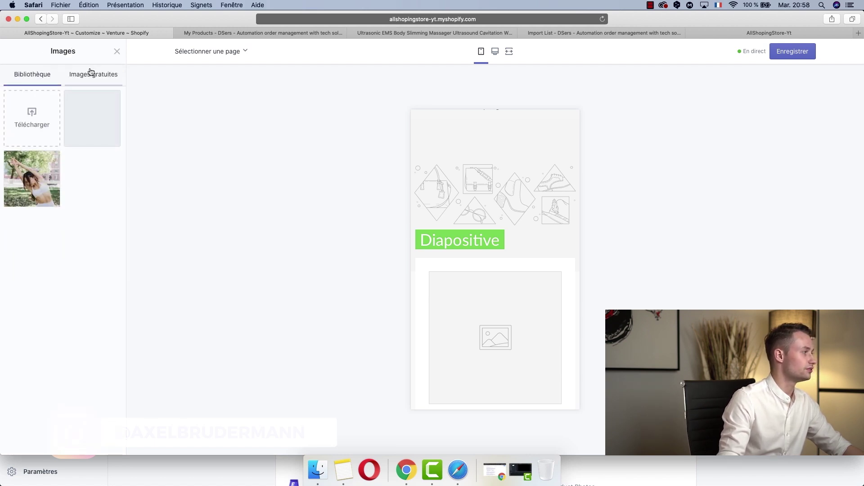
left_click(93, 75)
left_click(60, 103)
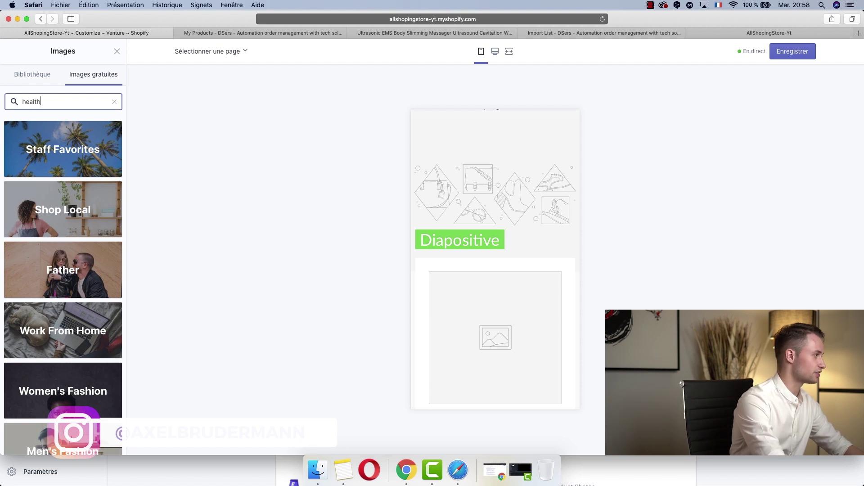
Load more free images and set the photo of the woman in a standing yoga pose as the slide's image
scroll(31, 204, "down", 10)
scroll(30, 204, "down", 15)
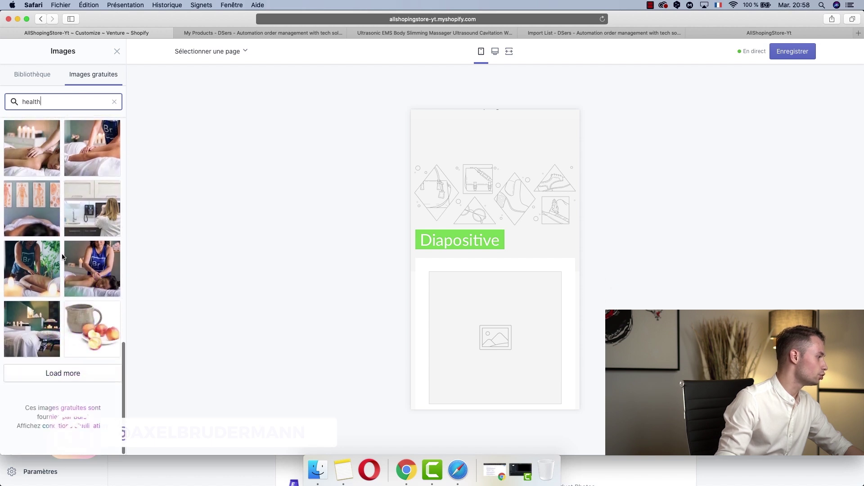
left_click(79, 379)
left_click(99, 212)
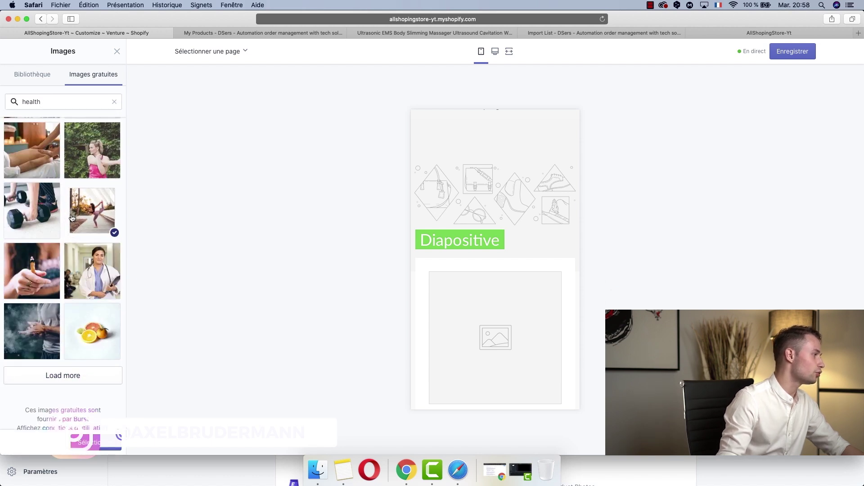
left_click(100, 448)
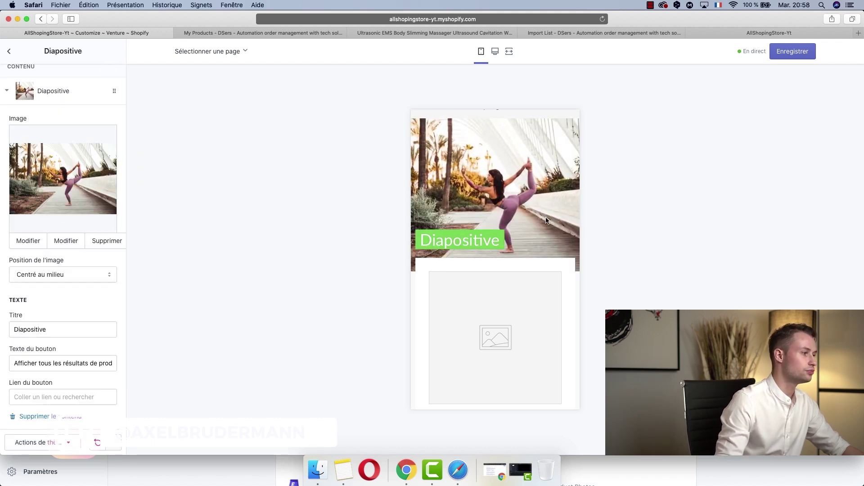
Check how the slide image displays in the desktop and mobile previews
left_click(496, 53)
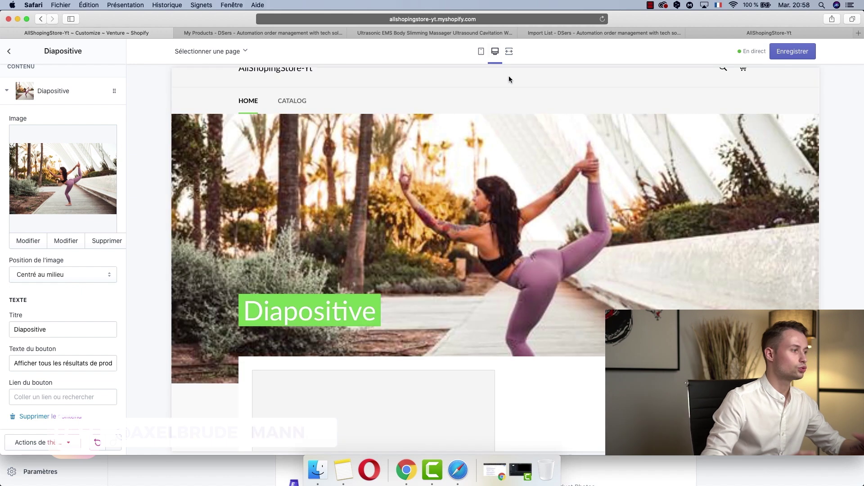
left_click(475, 53)
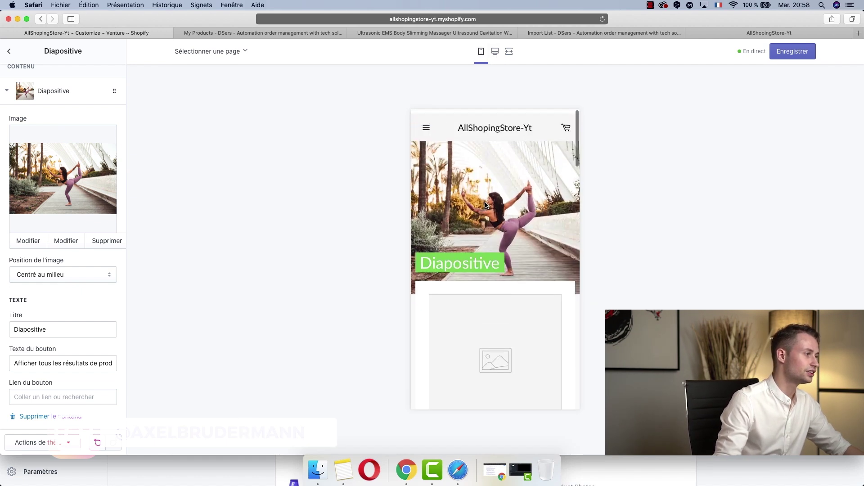
scroll(482, 193, "down", 2)
scroll(484, 196, "down", 3)
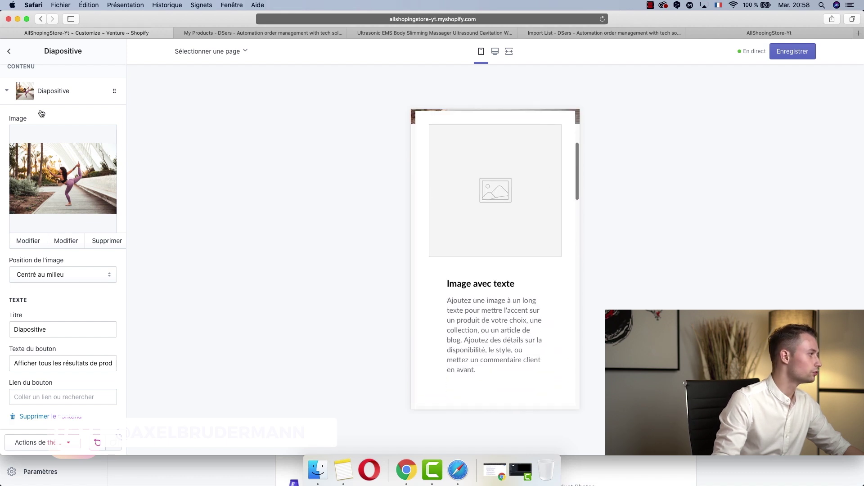
Set the Image avec texte section's image to a free "team" photo of four people seated around a table
left_click(8, 57)
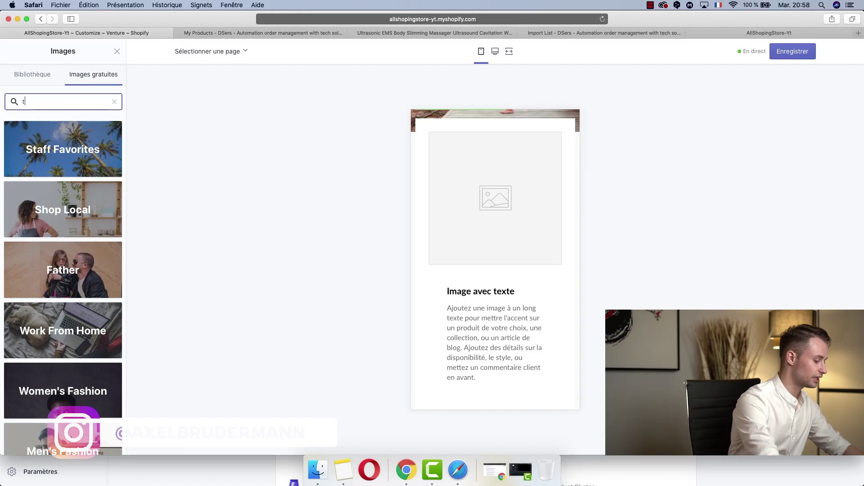
type("eam")
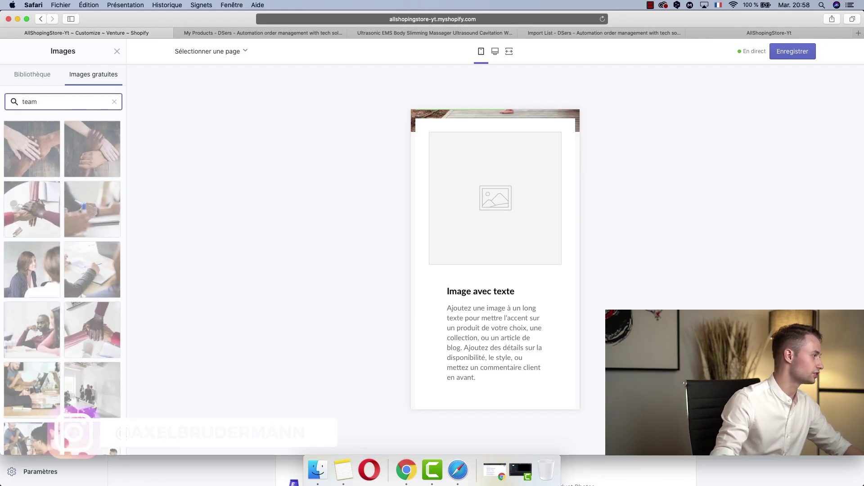
scroll(74, 240, "down", 5)
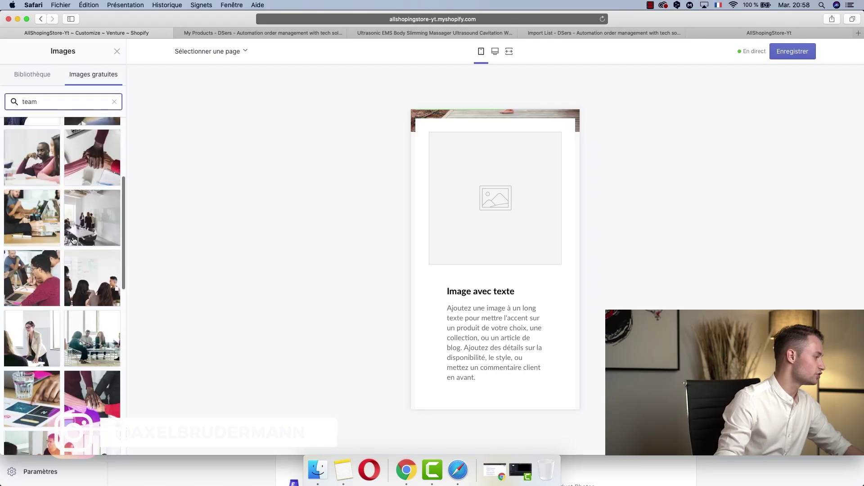
left_click(90, 327)
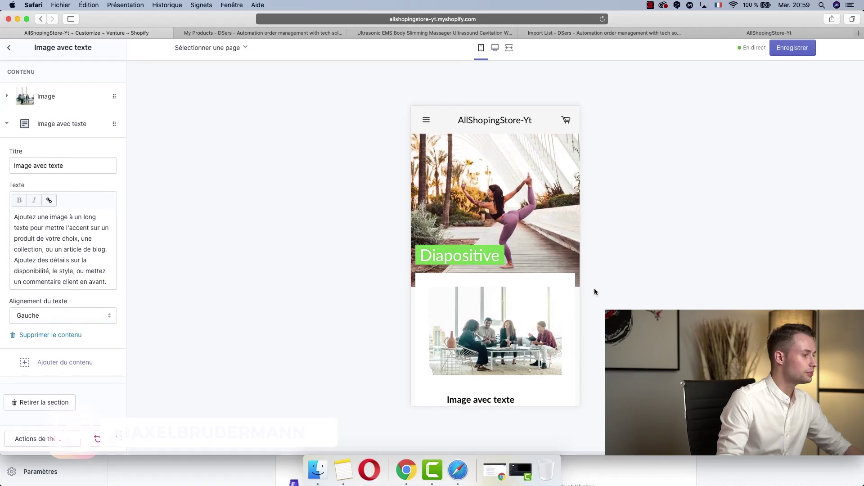
Change the title of the Image avec texte block to "Notre Équipe"
scroll(552, 287, "down", 5)
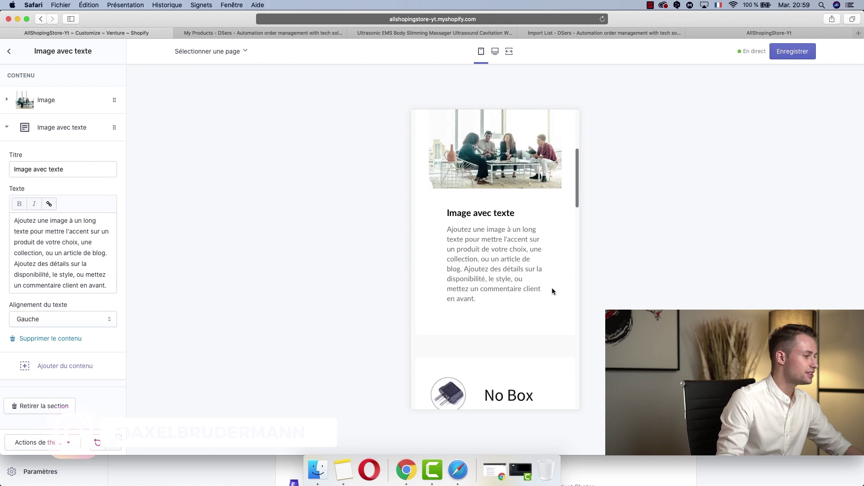
triple_click(34, 170)
type("Not")
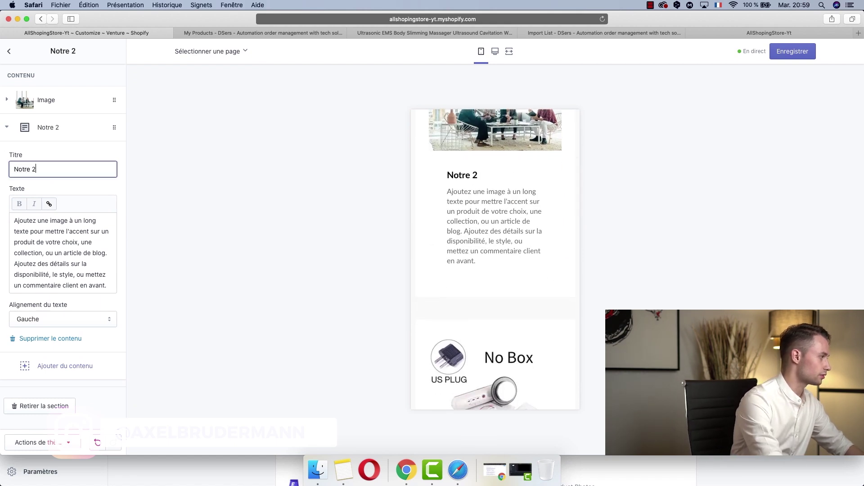
type("re Équ")
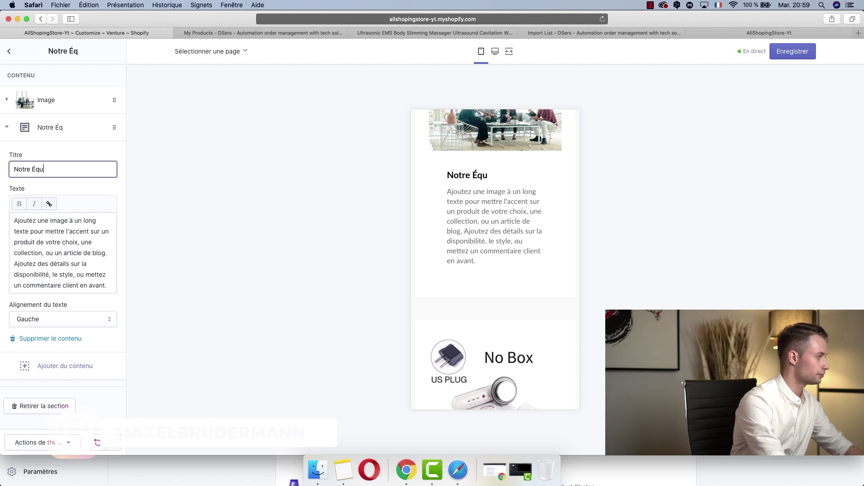
type("ipe")
Replace the block's text with "Dédié pour améliorer le quotidien de nos clientes, nous travaillons chaque jour en équipe et sélections les meilleurs produits !"
key("Tab")
key("super+a")
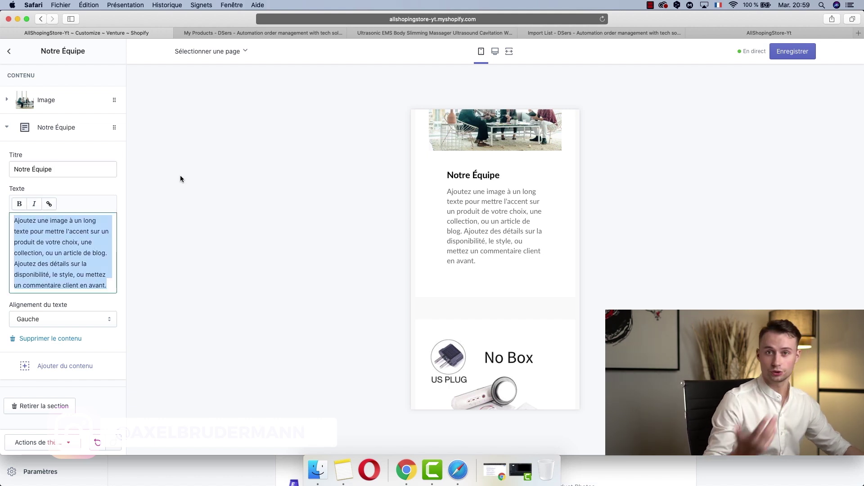
type("Dédié p")
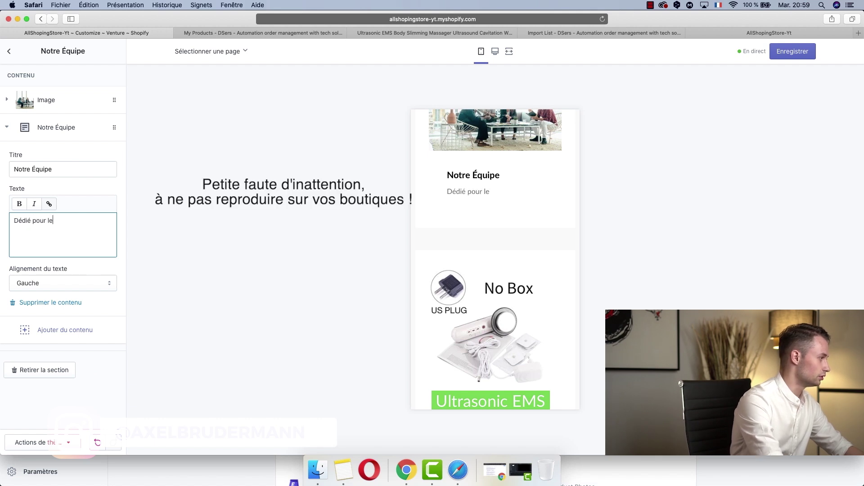
type("our améliorer le quotiden den de")
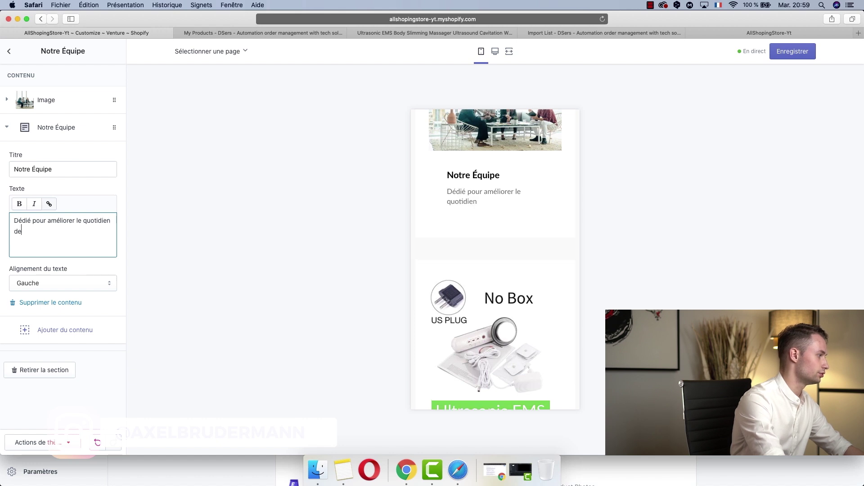
type(" nos clientes, no")
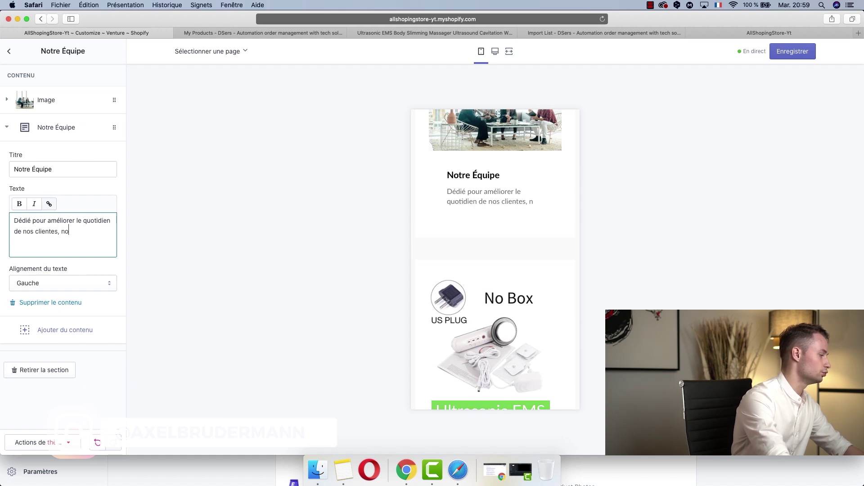
type("us r")
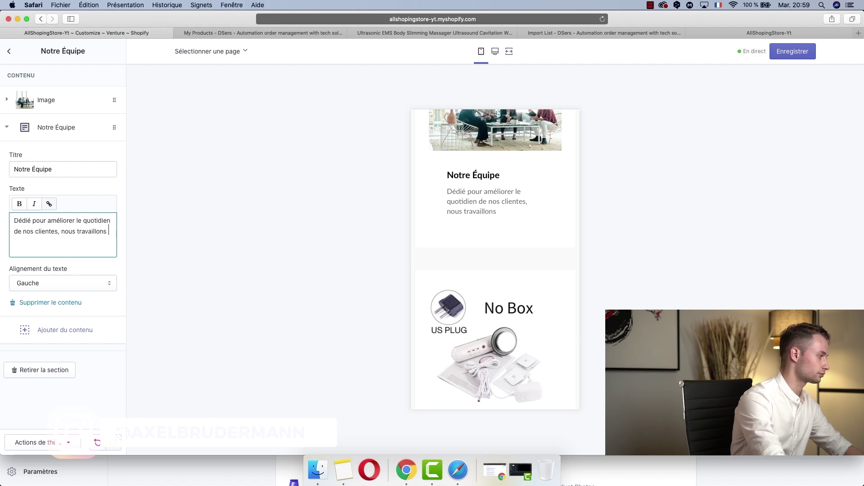
type("availlons chaque ")
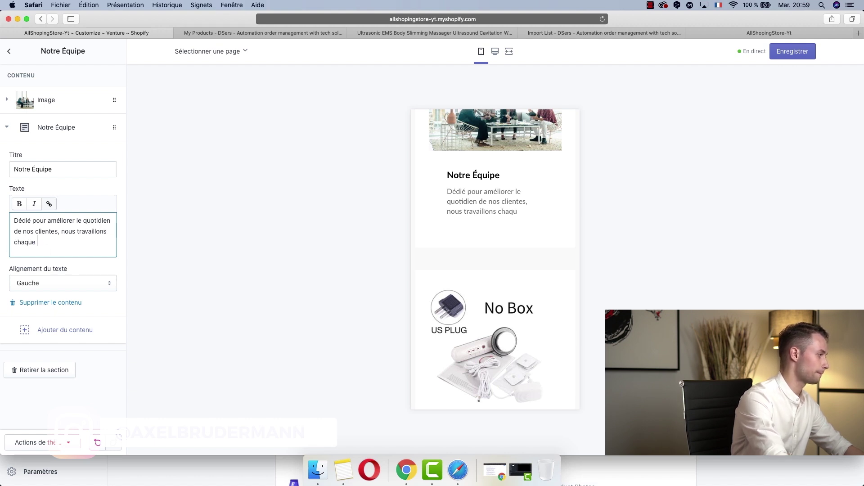
type("jour en équipe et sé")
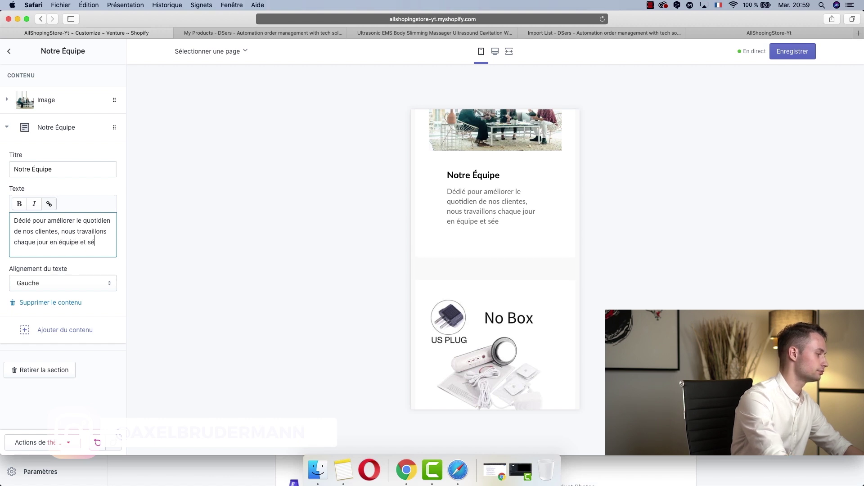
type("lections")
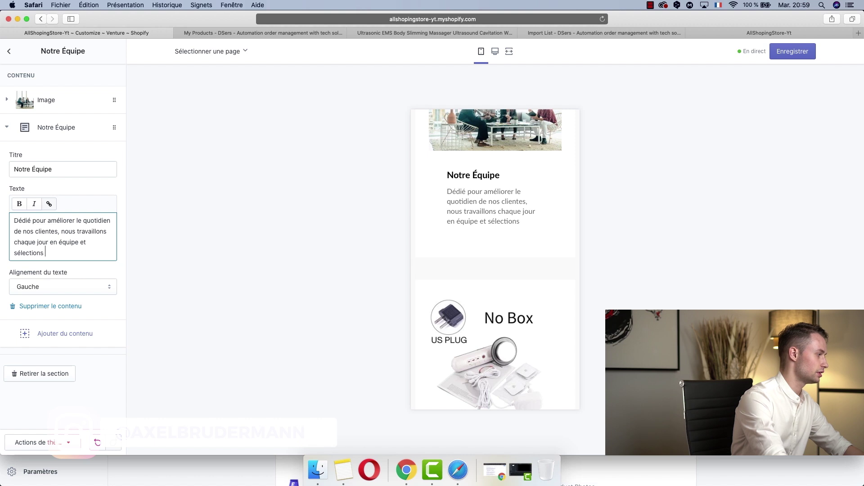
type(" les meilleurs pro")
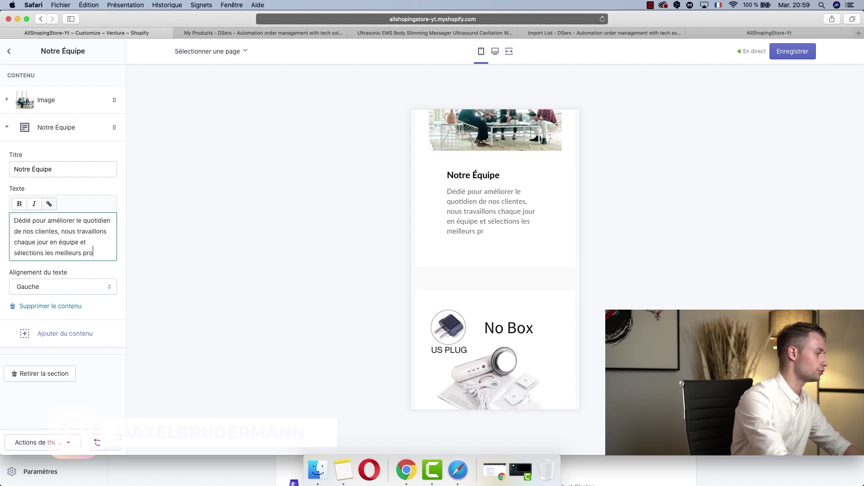
type("duits !")
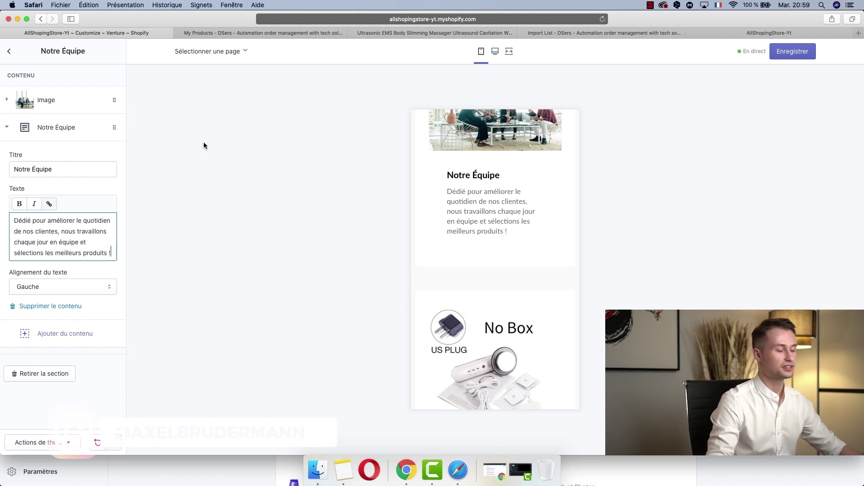
Change the title of the Diapositive section's yoga image slide to "Le bien-être féminin"
left_click(9, 51)
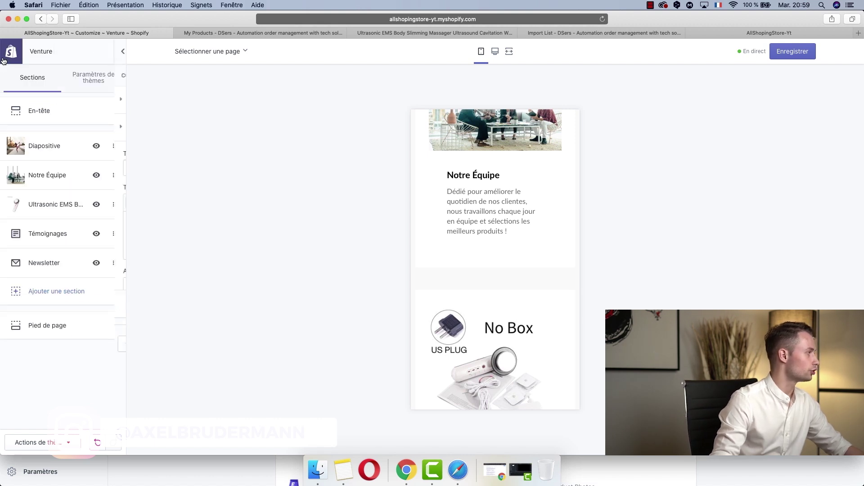
left_click(49, 153)
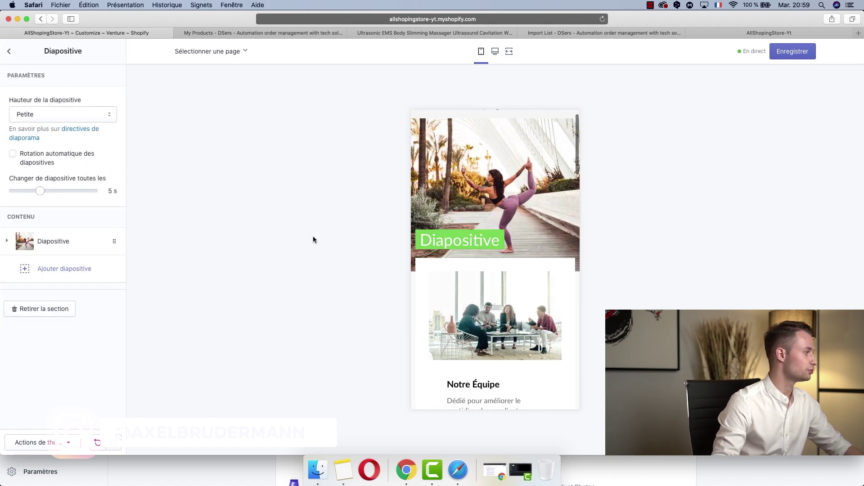
left_click(51, 243)
scroll(104, 328, "down", 5)
double_click(47, 259)
type("Le bien-être fél")
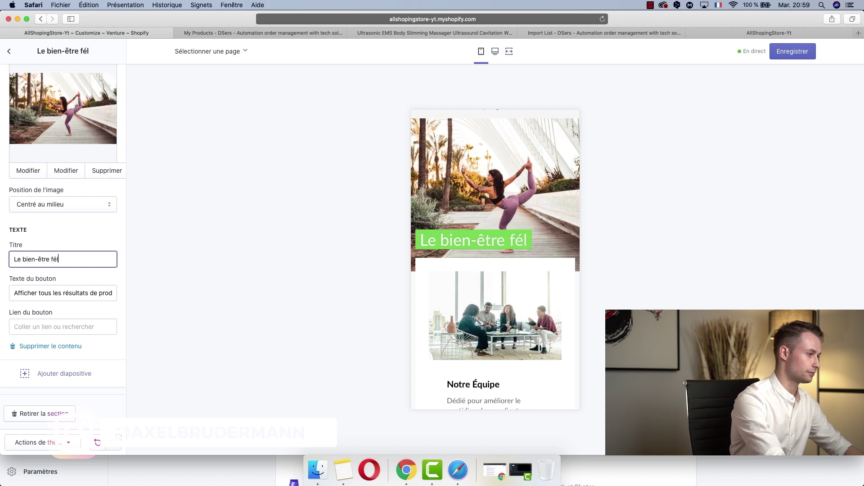
key("BackSpace")
type("minen")
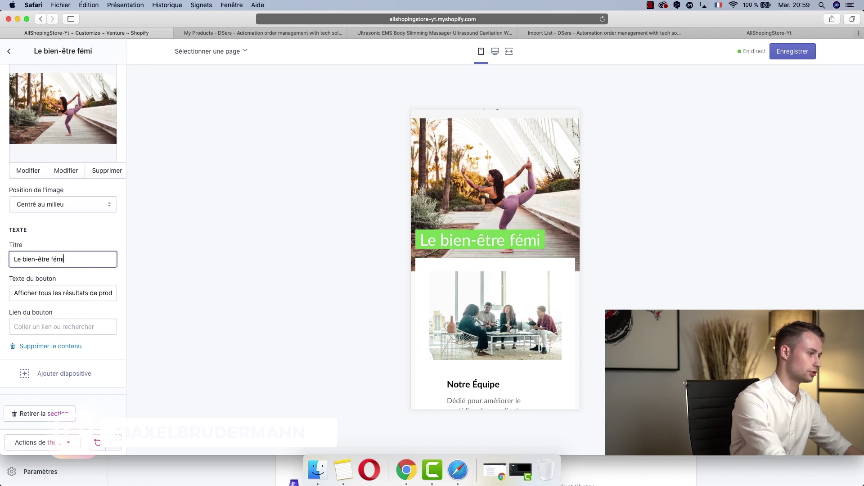
key("BackSpace")
key("BackSpace")
type("in")
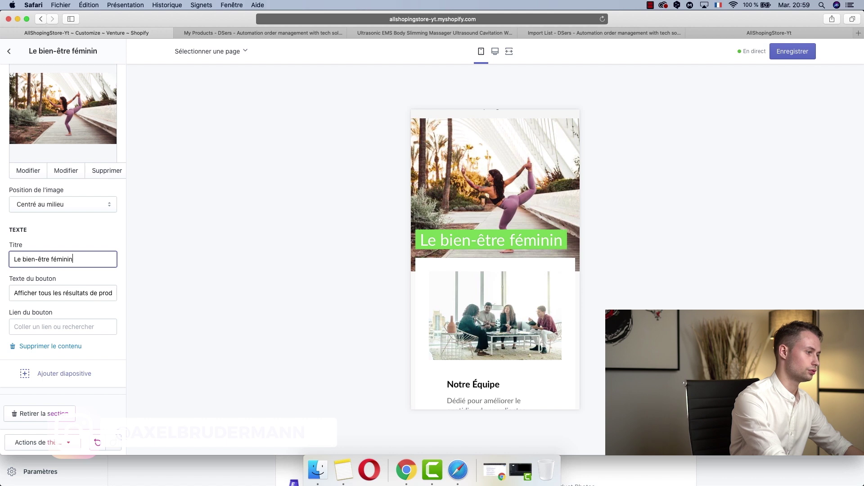
Set the slide's button text to "Notre produit" and link the button to the Ultrasonic EMS Body Slimming Massager product
key("Tab")
type("Notre produit")
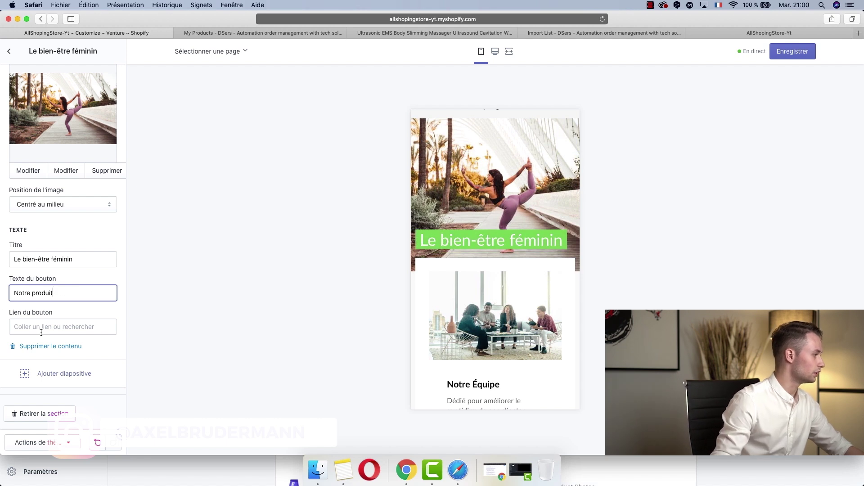
left_click(41, 332)
left_click(40, 231)
left_click(55, 308)
scroll(512, 260, "up", 2)
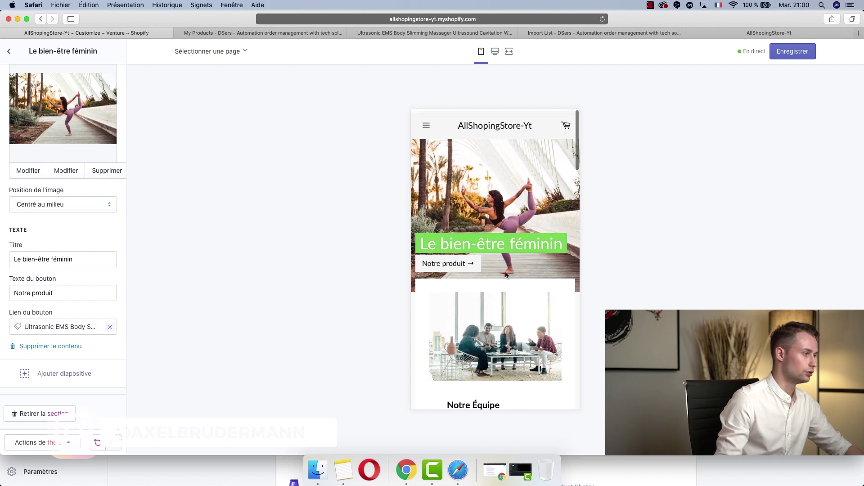
Review the remaining home page sections in the mobile preview and the first quote's settings in the Témoignages section
scroll(573, 162, "down", 10)
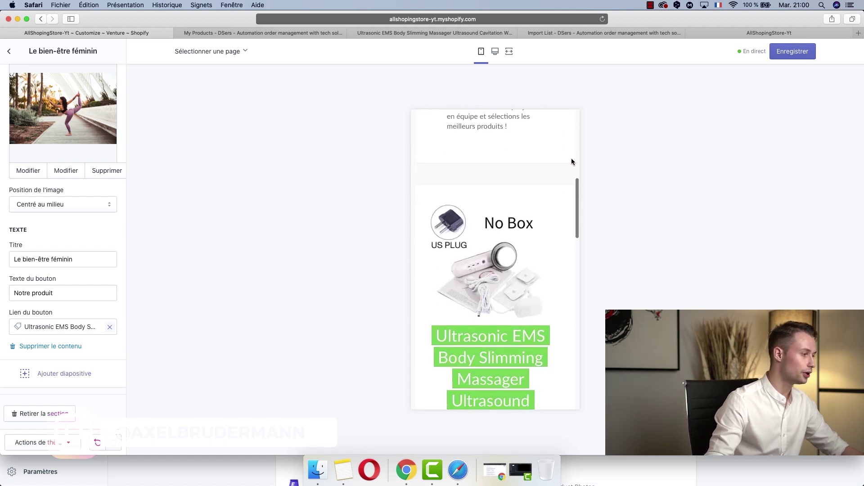
scroll(567, 161, "down", 10)
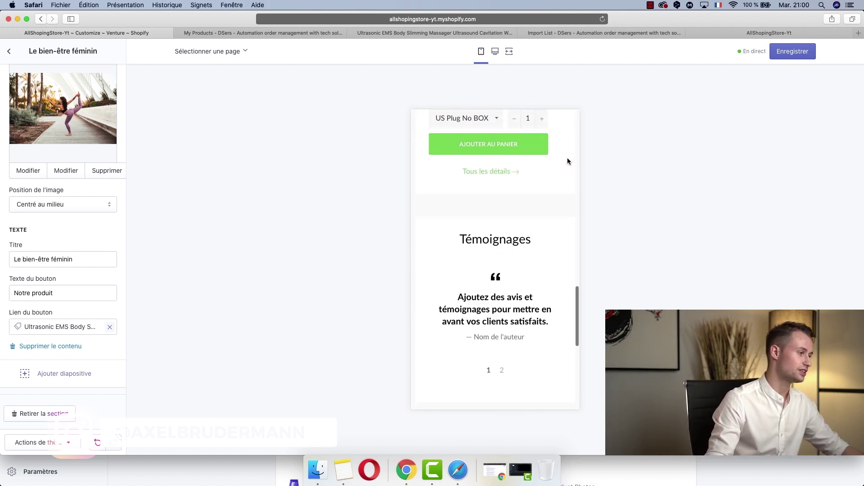
left_click(9, 54)
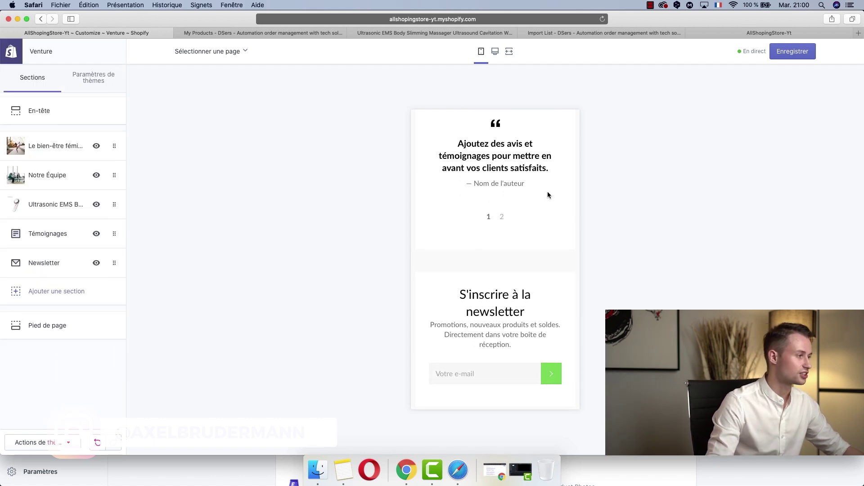
left_click(67, 233)
left_click(27, 167)
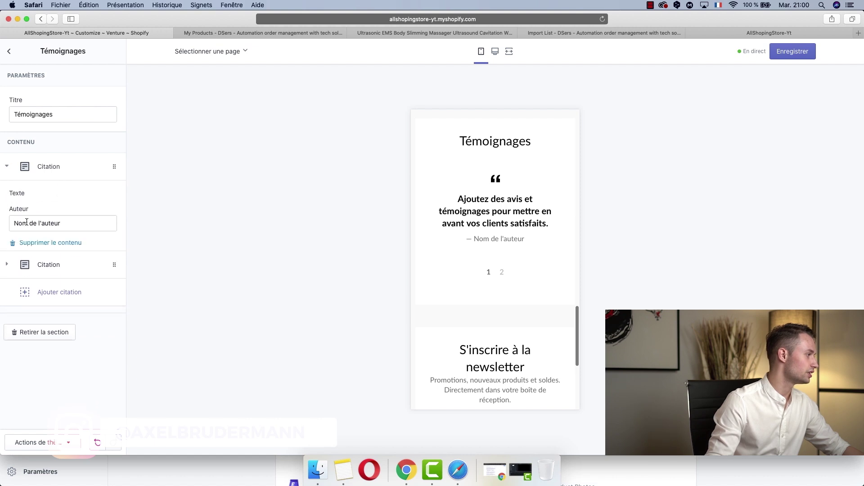
left_click(9, 51)
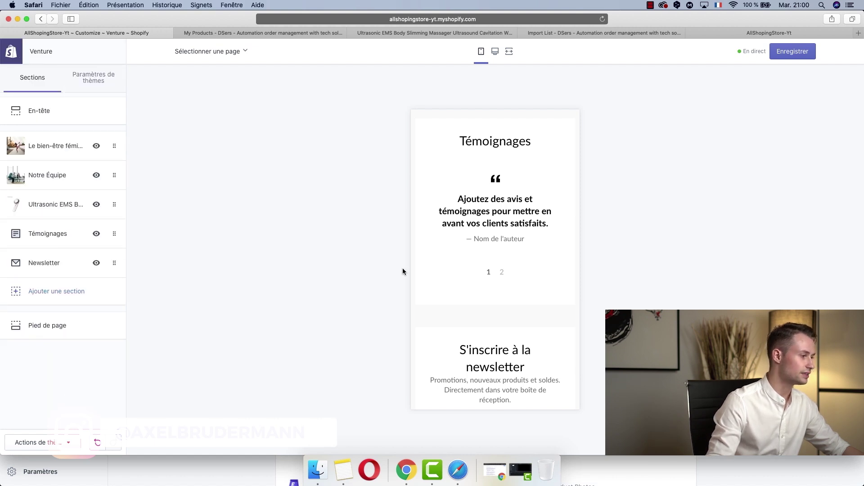
scroll(485, 311, "down", 5)
scroll(486, 207, "up", 15)
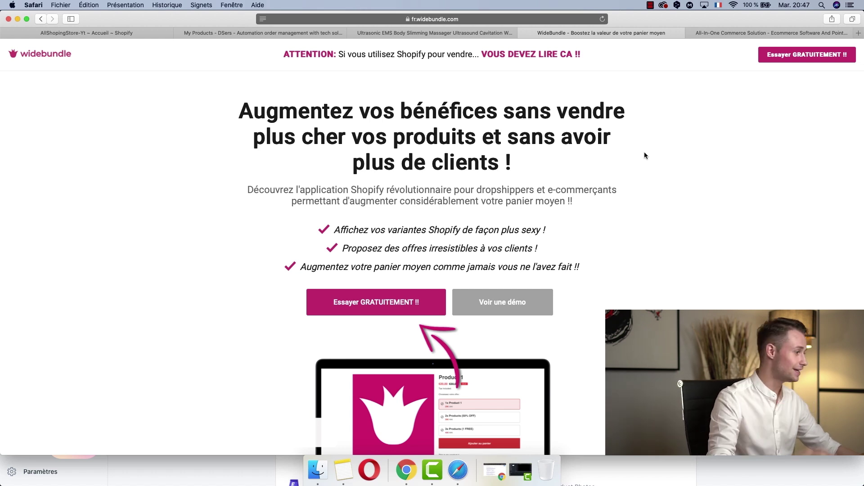
Open the WideBundle demo from its landing page and examine the bundle offers on the demo product page
scroll(644, 154, "down", 1)
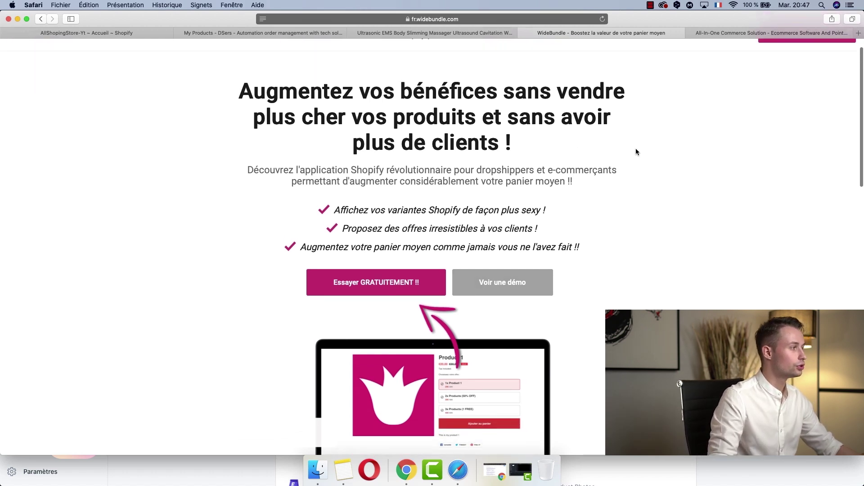
scroll(637, 151, "up", 1)
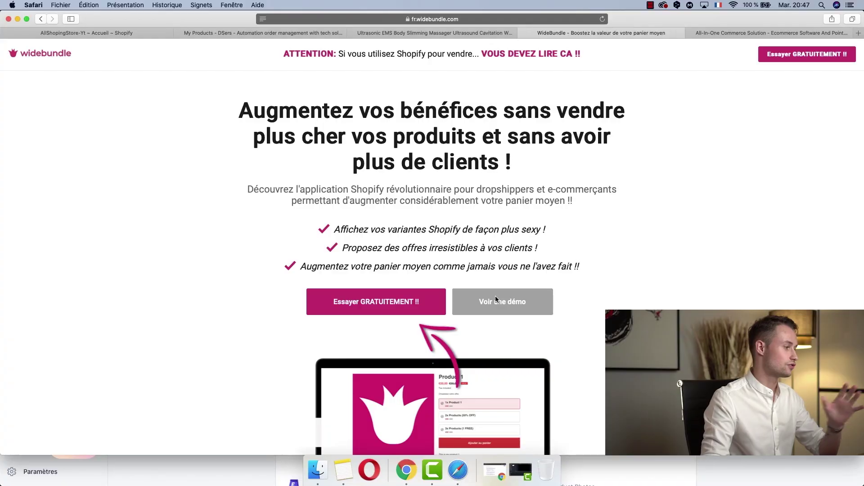
left_click(496, 297)
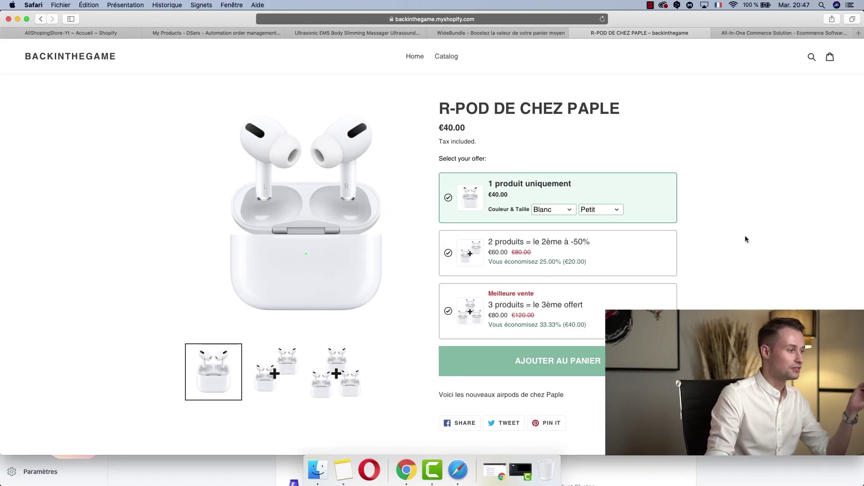
left_click_drag(426, 166, 434, 335)
left_click(720, 342)
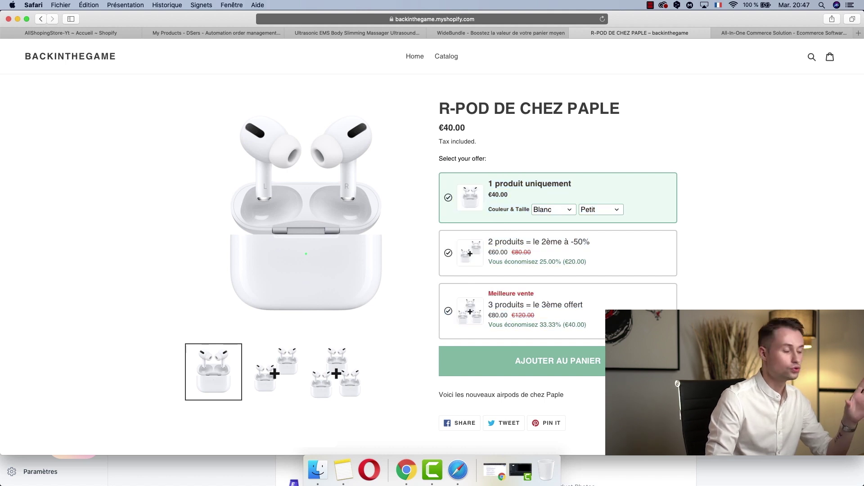
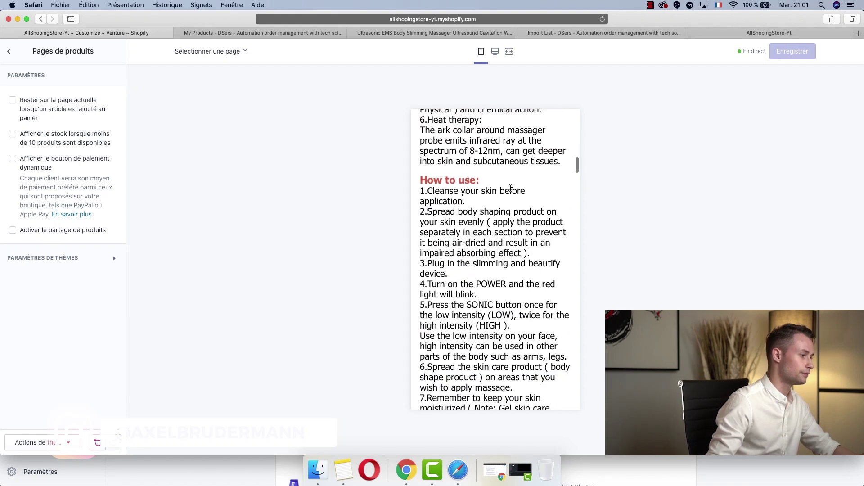
Examine the product page's description in the mobile preview and the theme's social media account and sharing settings
scroll(508, 204, "down", 20)
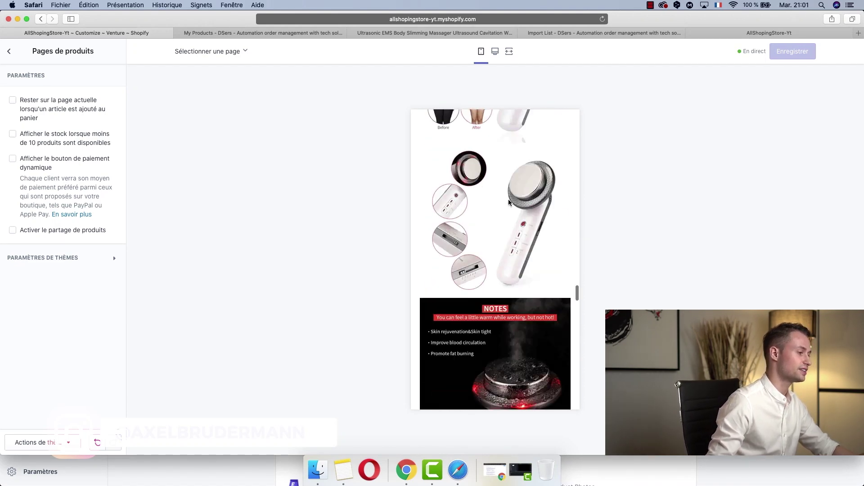
scroll(509, 206, "down", 5)
scroll(516, 198, "up", 15)
left_click(9, 50)
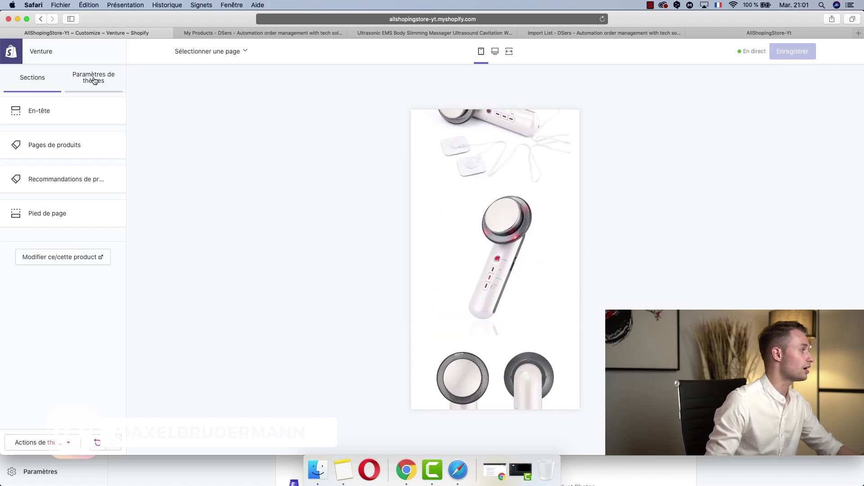
left_click(93, 78)
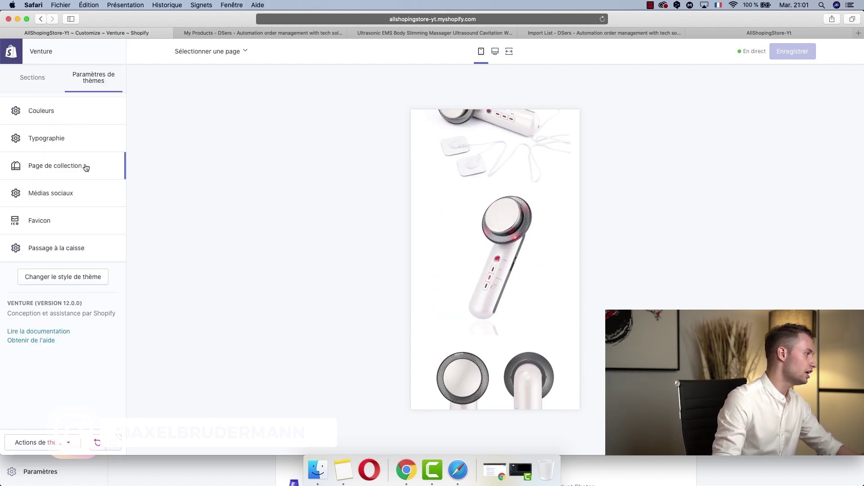
left_click(83, 183)
scroll(45, 337, "down", 6)
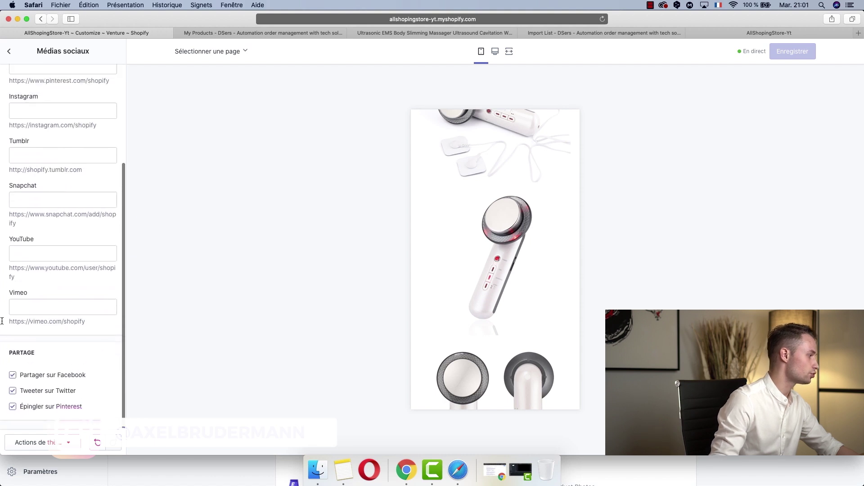
scroll(49, 292, "up", 10)
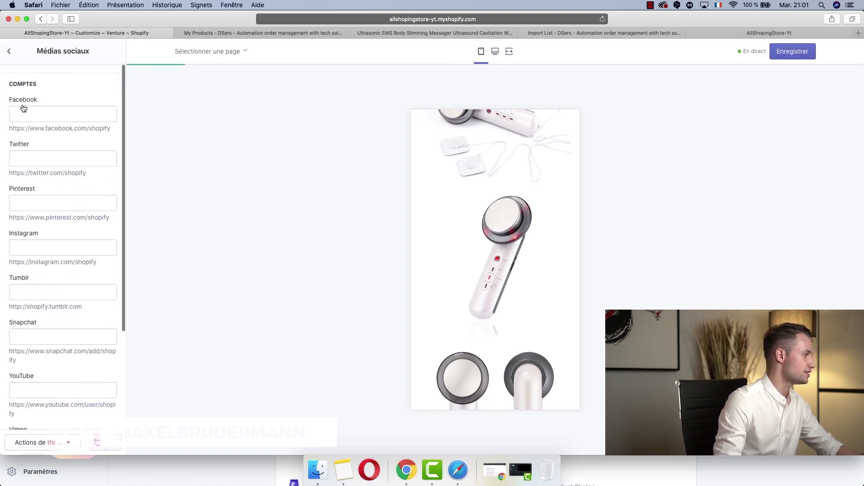
Set the checkout page's accent colour to the recently used green and open its button colour for editing
left_click(10, 51)
left_click(59, 248)
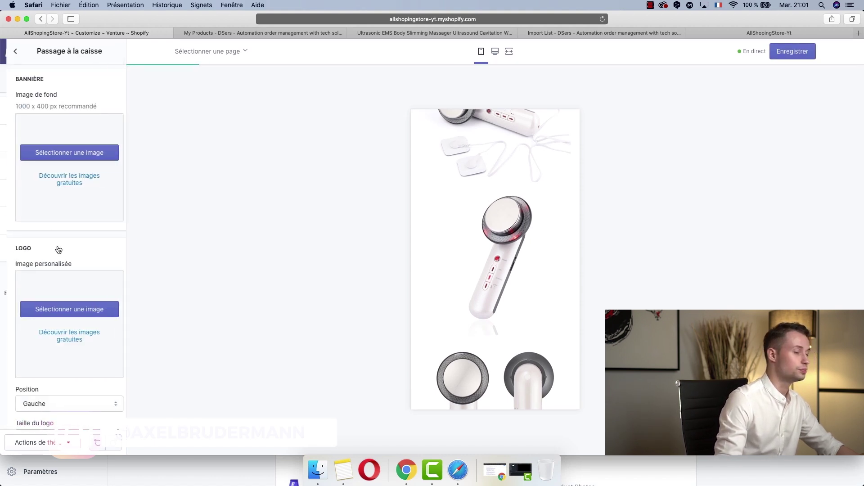
scroll(72, 243, "down", 4)
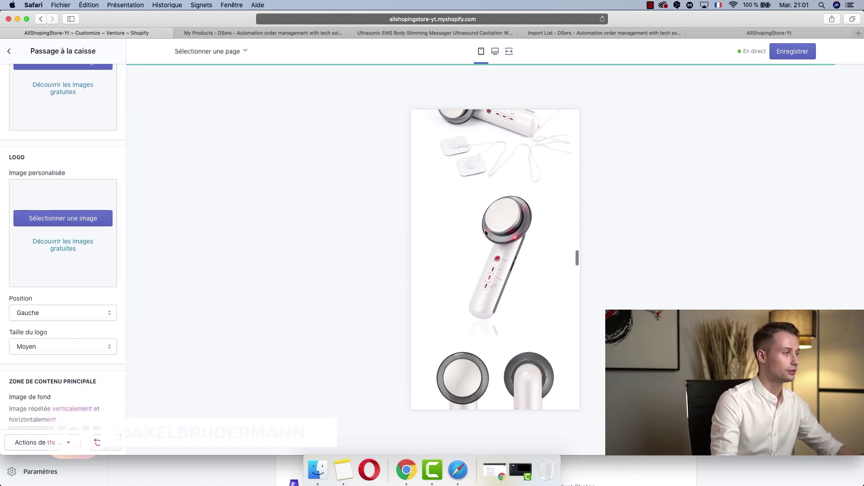
scroll(485, 233, "down", 15)
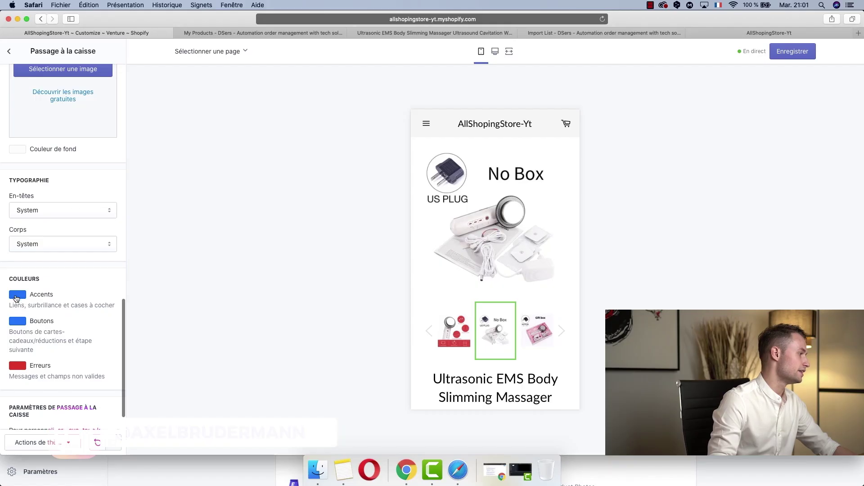
left_click(18, 299)
scroll(54, 355, "up", 1)
left_click(69, 255)
left_click(20, 273)
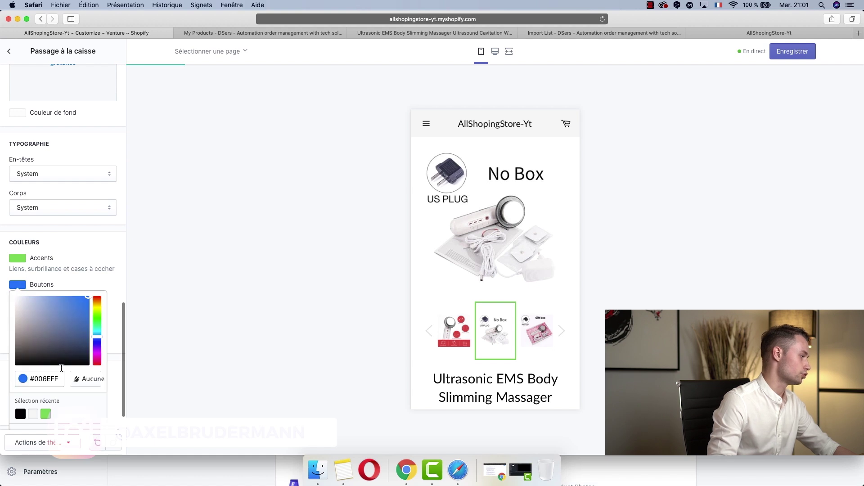
scroll(58, 367, "down", 2)
left_click(174, 213)
scroll(122, 215, "up", 10)
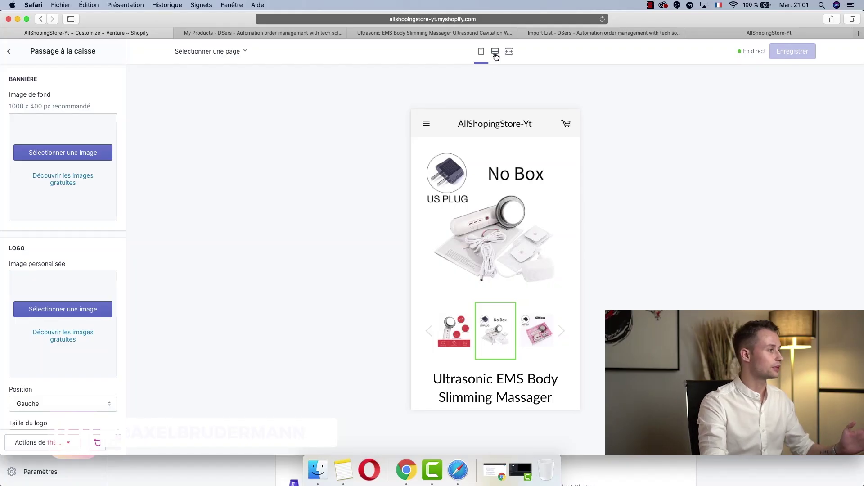
Review the home page from header to footer in the desktop and full-width previews
left_click(495, 52)
left_click(210, 51)
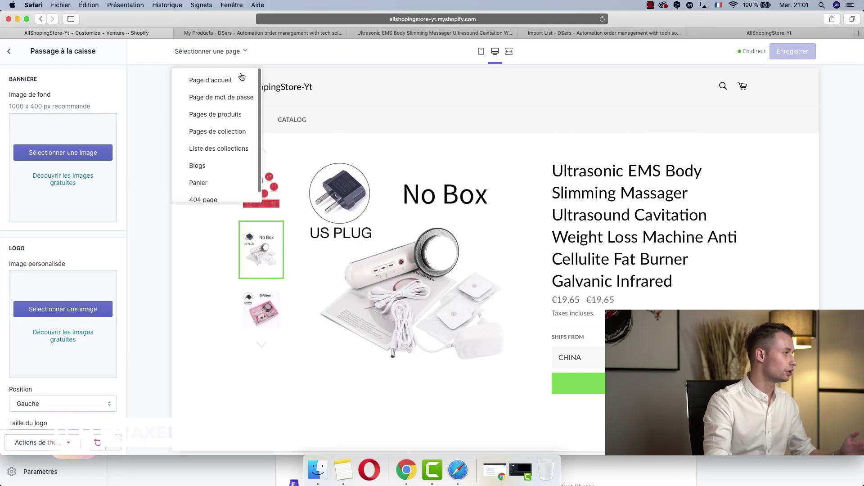
left_click(232, 81)
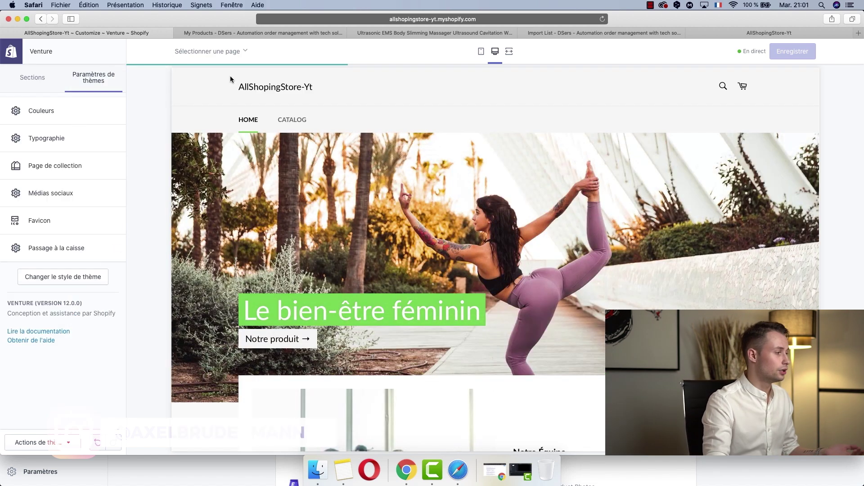
scroll(587, 223, "down", 5)
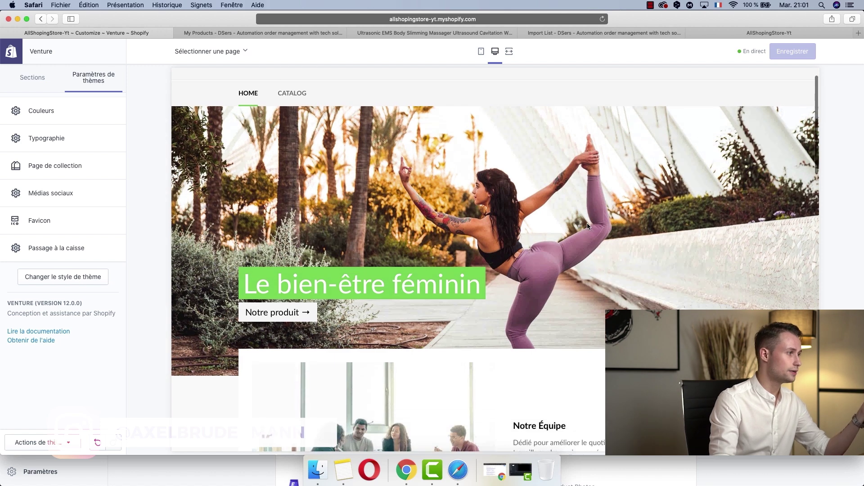
scroll(588, 223, "up", 5)
left_click(509, 51)
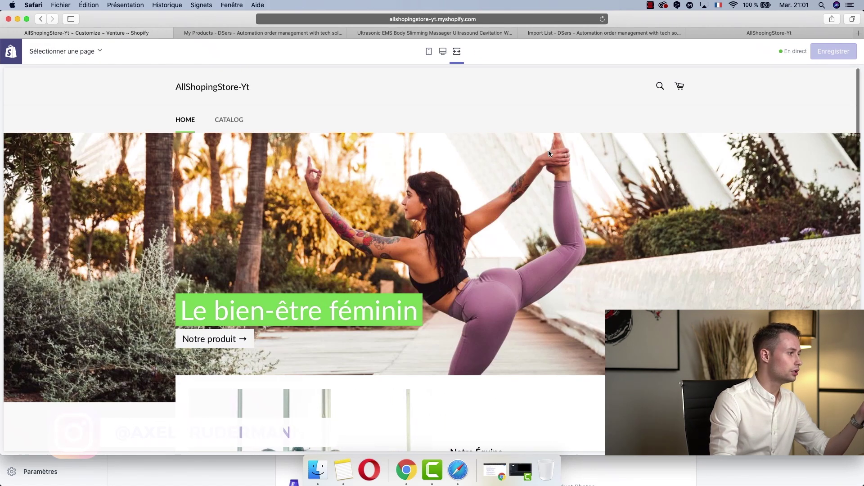
scroll(574, 184, "down", 15)
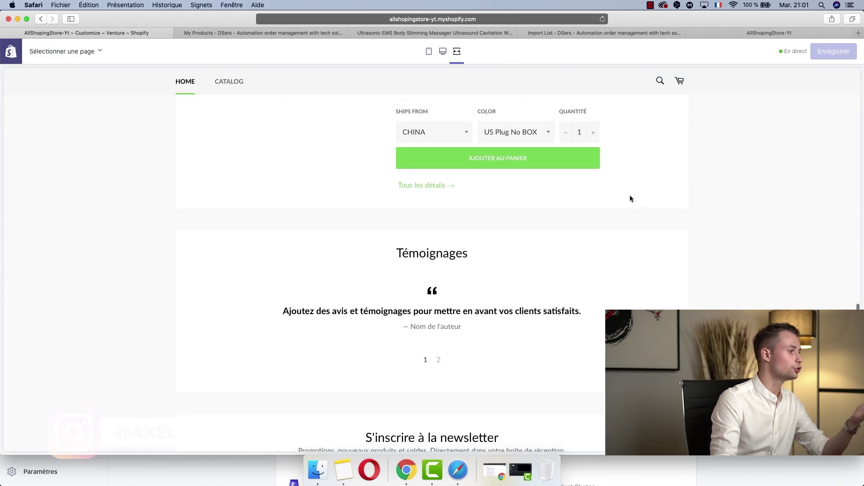
scroll(621, 198, "up", 3)
scroll(621, 198, "down", 8)
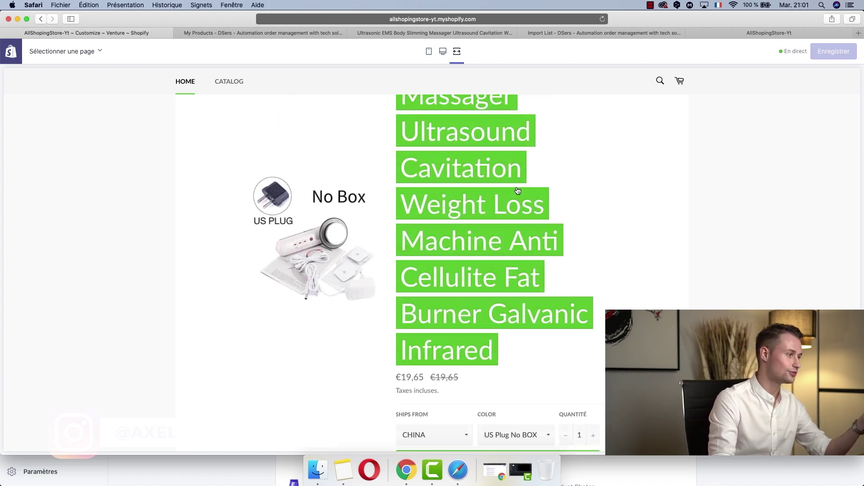
scroll(556, 193, "up", 20)
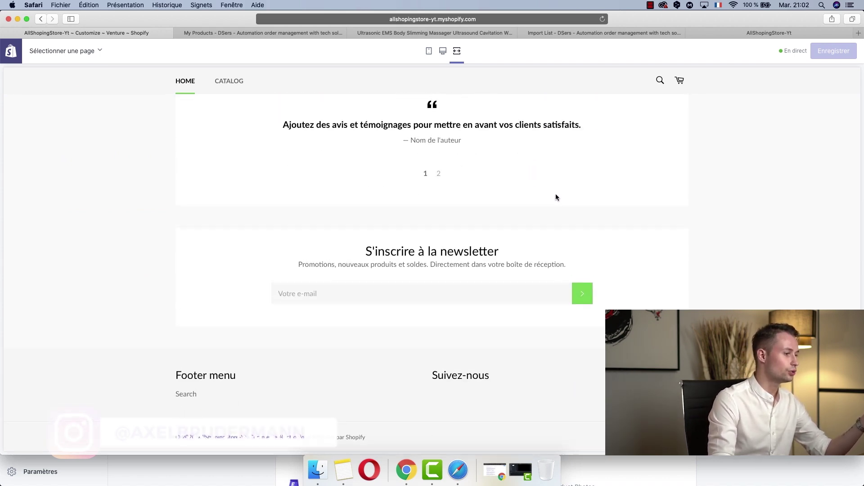
Examine the home page's newsletter, footer and hero banner once more in the full-width preview
scroll(556, 197, "down", 20)
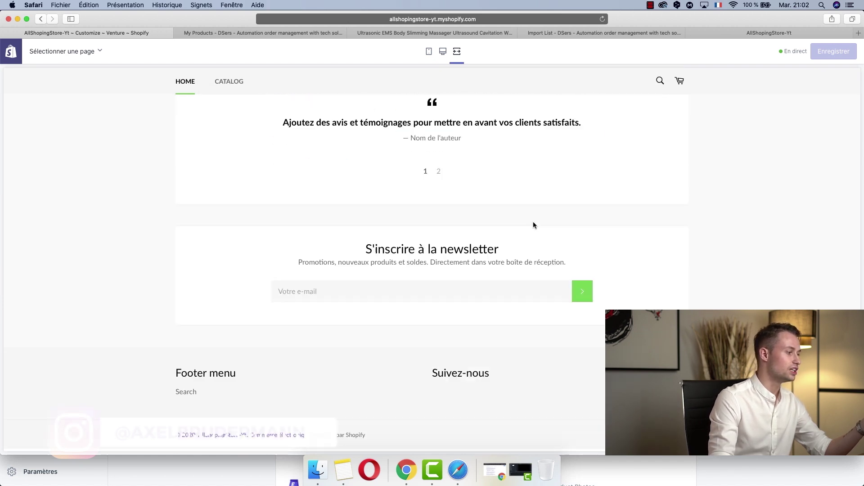
scroll(421, 387, "up", 20)
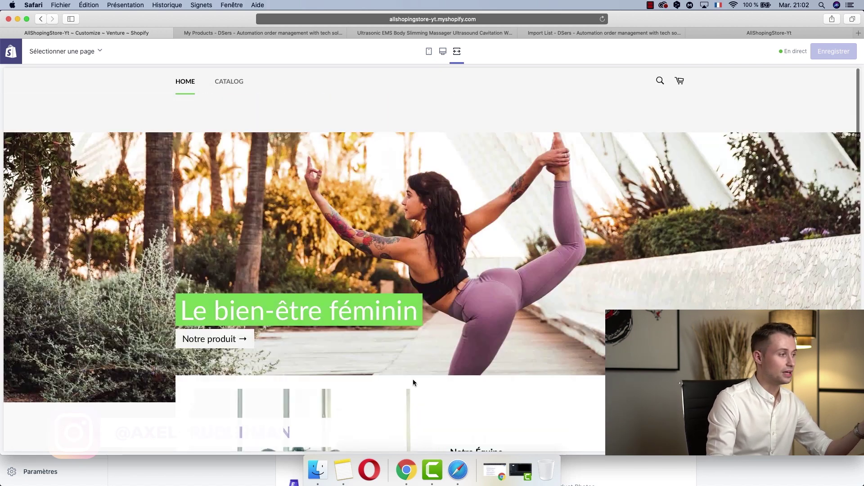
scroll(315, 256, "down", 10)
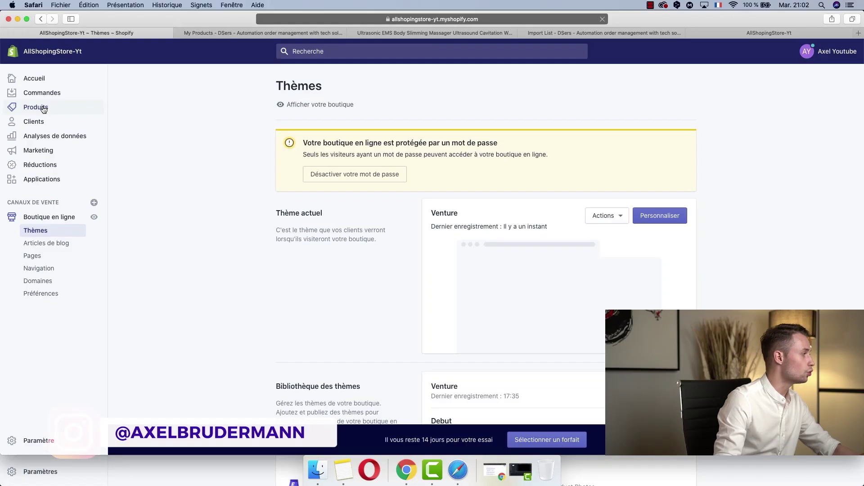
Open the ultrasonic slimming massager in the store's product list and set its title to "CelluFast"
left_click(81, 109)
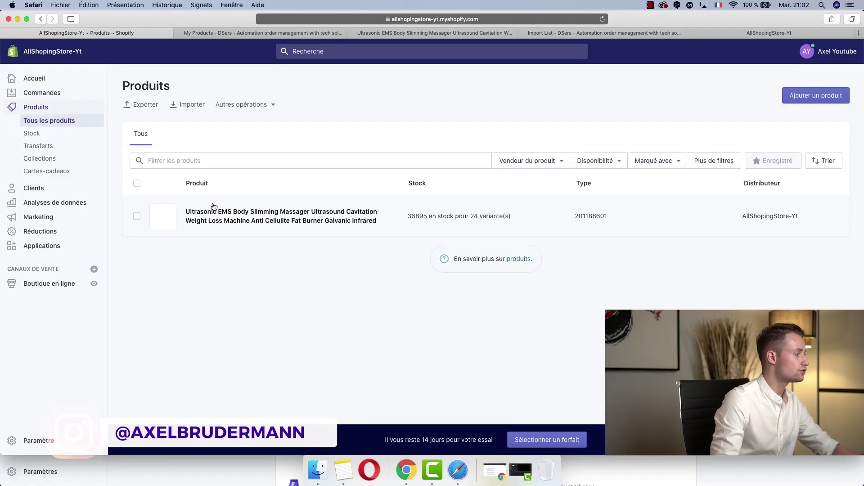
left_click(208, 217)
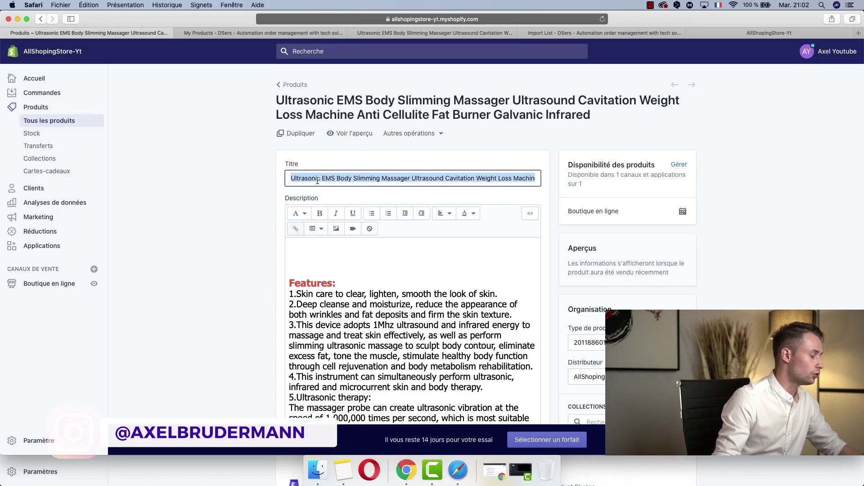
type("CelluFast")
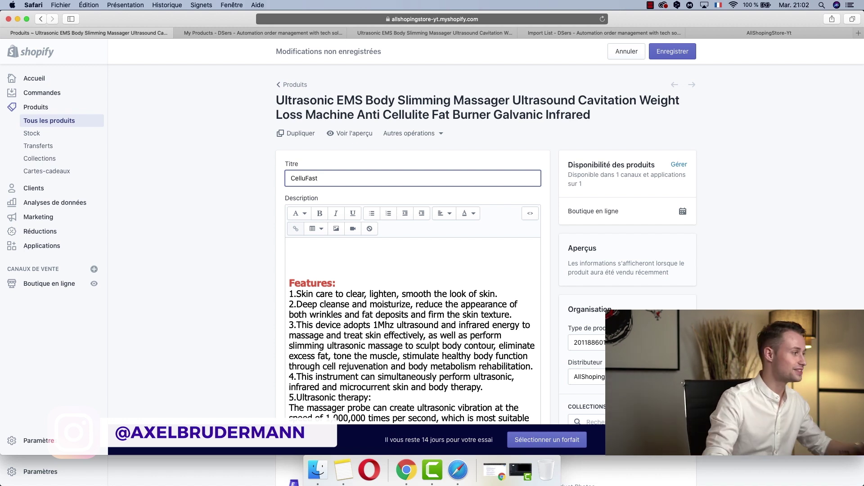
Delete all text above the "Package Included:" heading in the product description
scroll(406, 253, "down", 10)
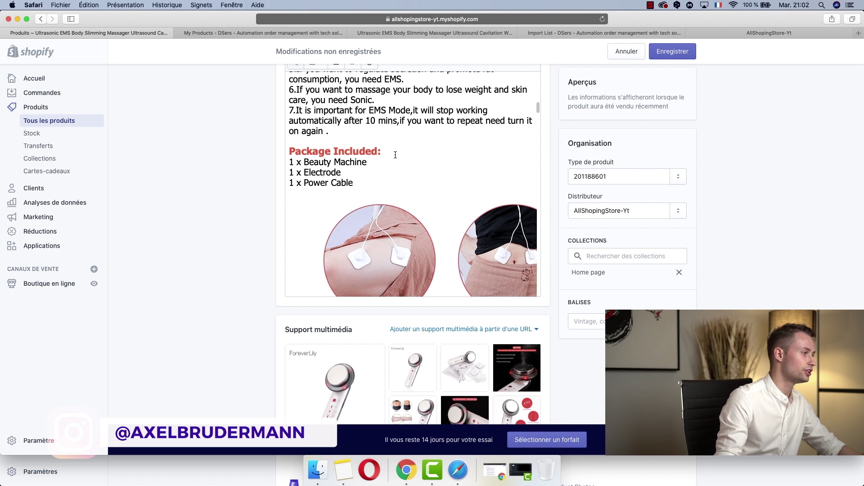
left_click_drag(337, 121, 153, 209)
key("BackSpace")
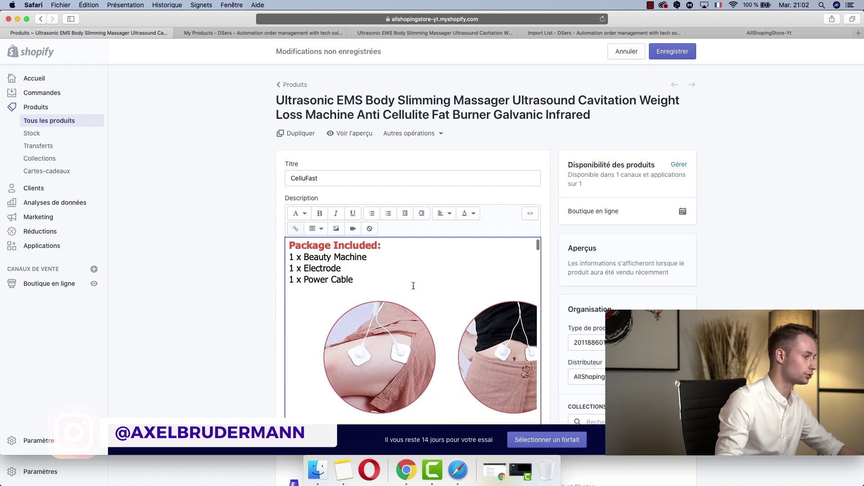
Go through the images in the product description and remove those with black or red promotional backgrounds
scroll(413, 286, "down", 5)
scroll(418, 284, "down", 12)
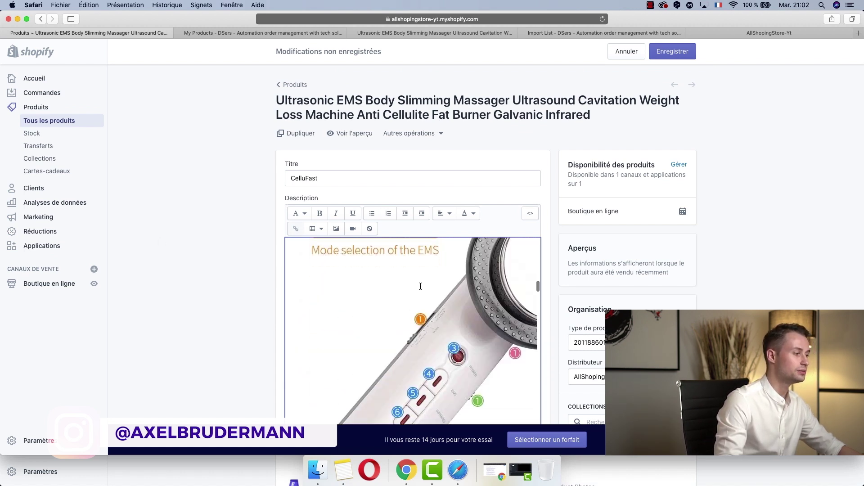
scroll(370, 185, "up", 8)
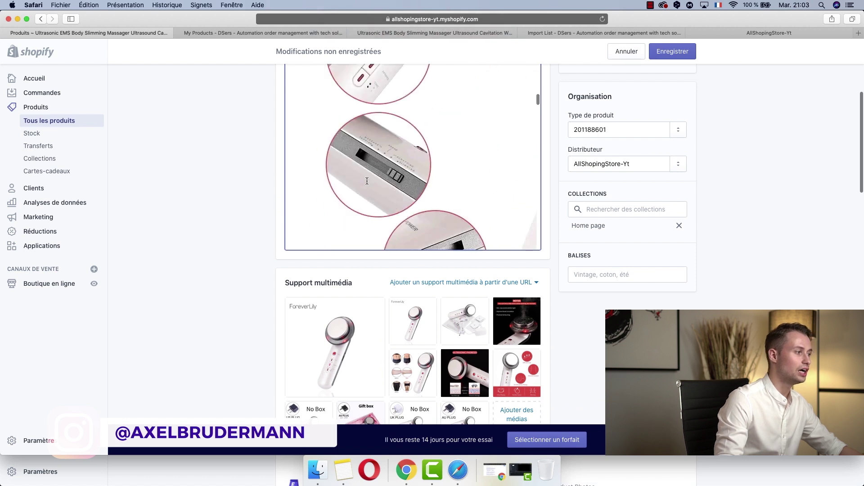
left_click(370, 185)
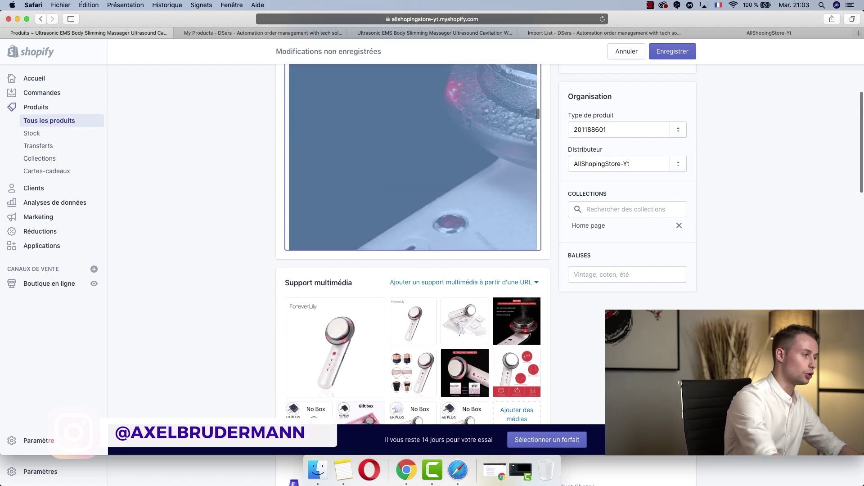
left_click(369, 183)
left_click(369, 184)
left_click(369, 184)
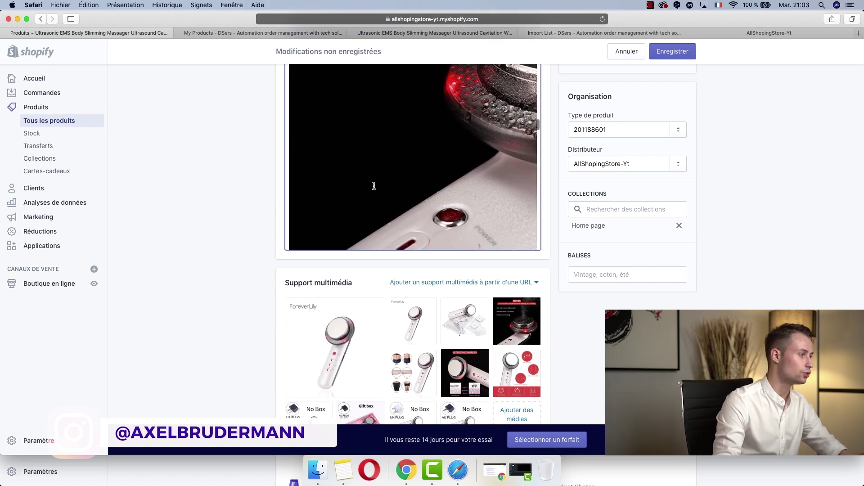
scroll(374, 186, "down", 3)
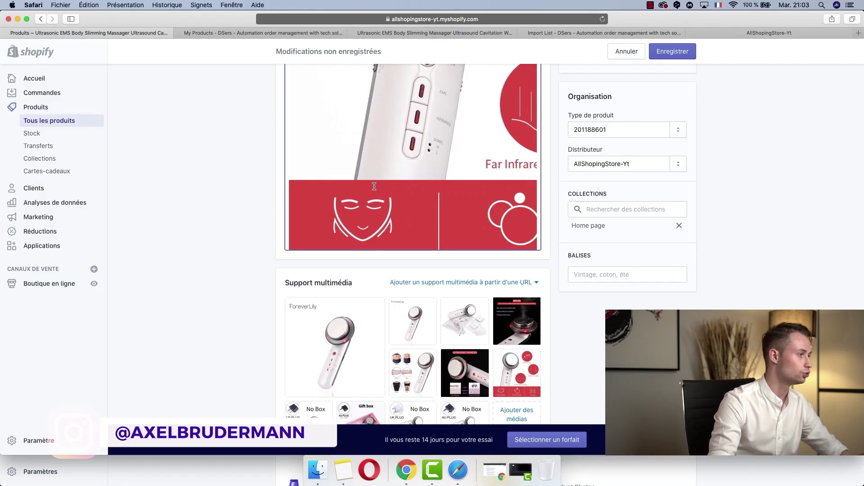
scroll(380, 184, "down", 5)
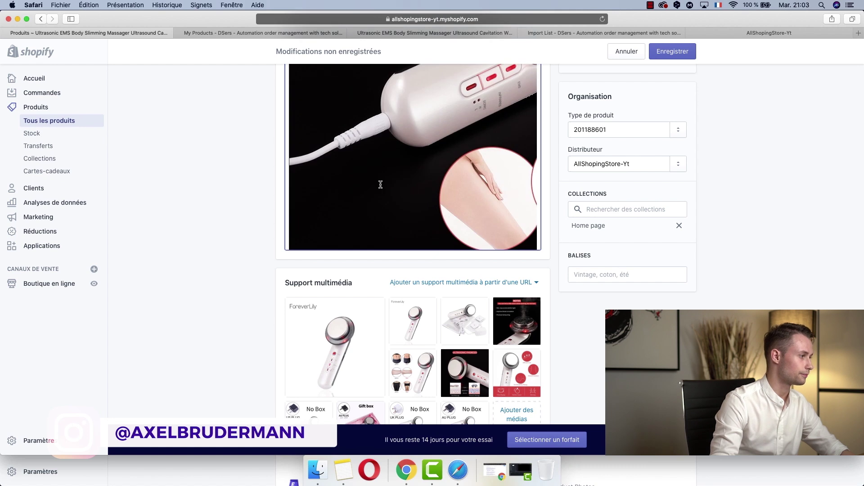
scroll(381, 185, "down", 5)
scroll(382, 182, "down", 5)
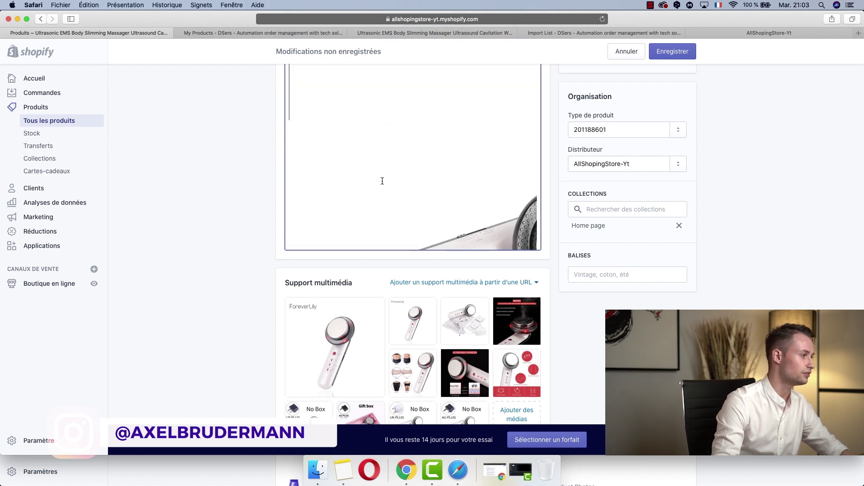
scroll(383, 180, "down", 5)
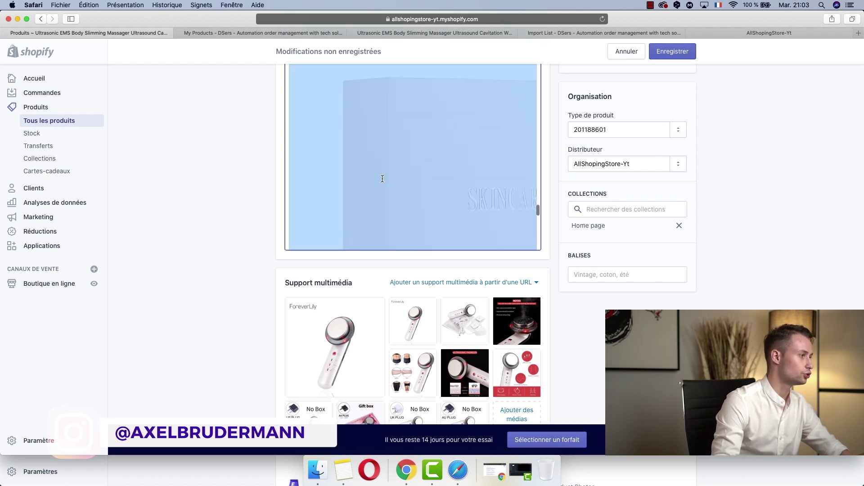
scroll(383, 180, "up", 1)
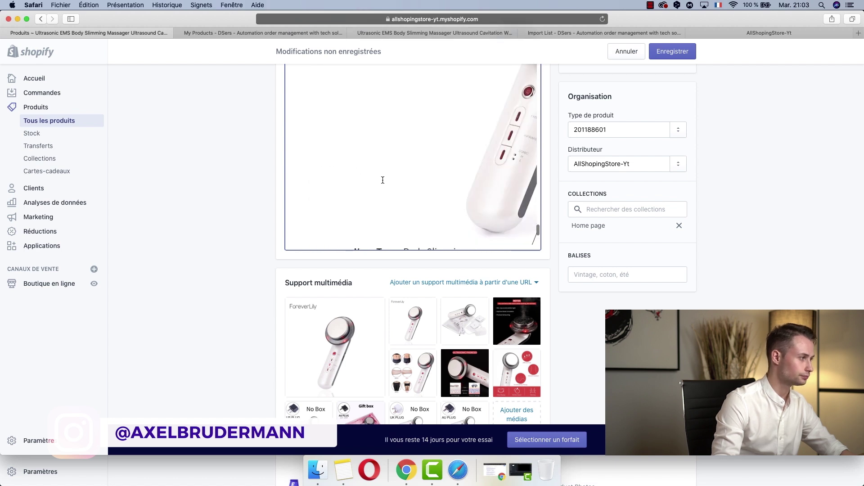
scroll(383, 180, "down", 5)
Delete 13 of the product's media images, keeping only the main device photo and the before-and-after image
scroll(577, 148, "down", 15)
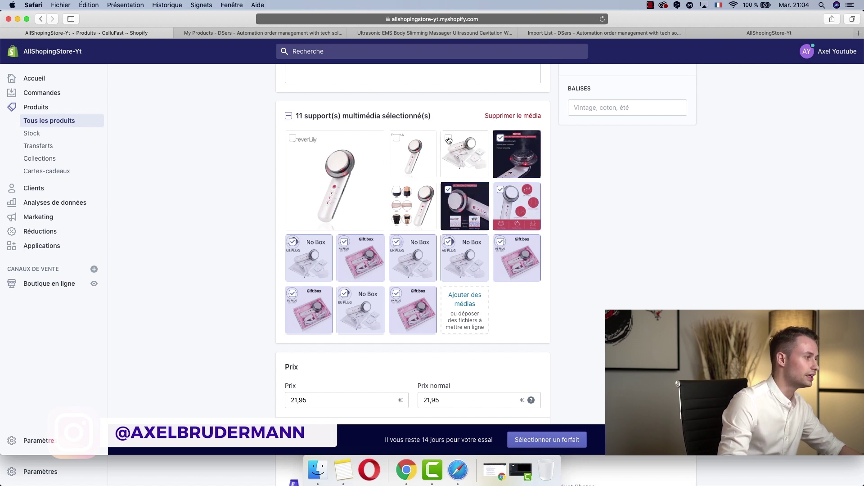
left_click(390, 140)
left_click(525, 117)
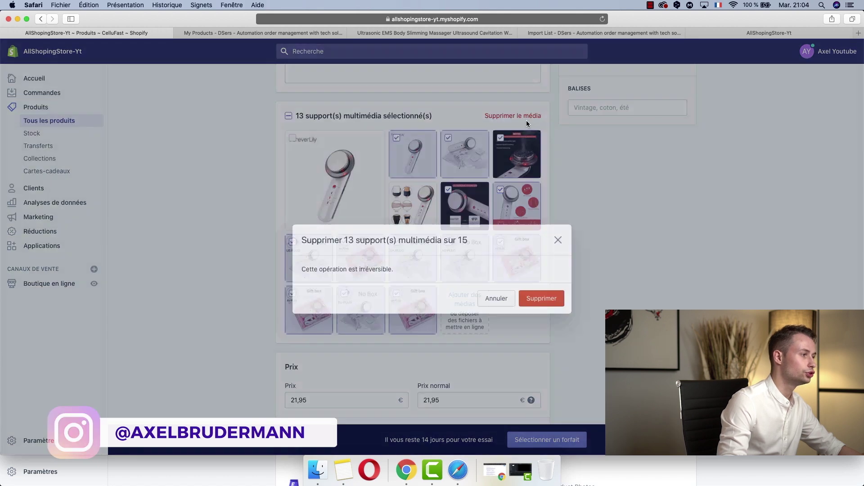
left_click(549, 276)
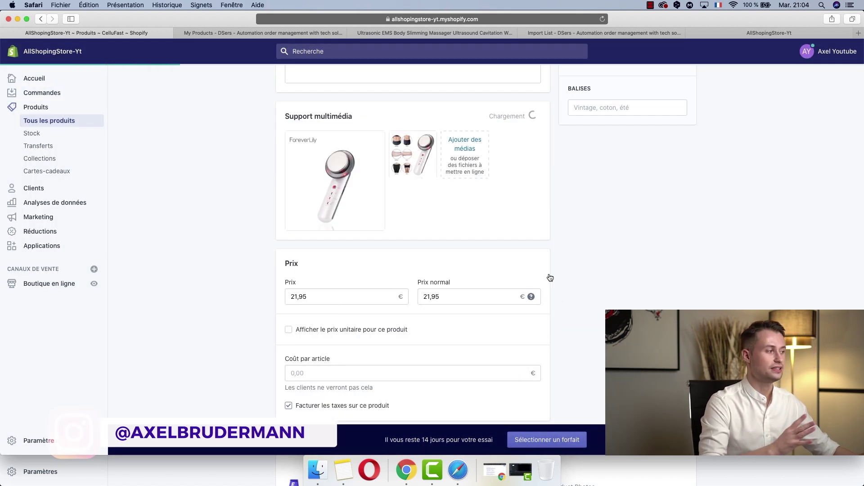
Open the CelluFast product's store preview and examine its gallery, price and description images
scroll(573, 315, "up", 10)
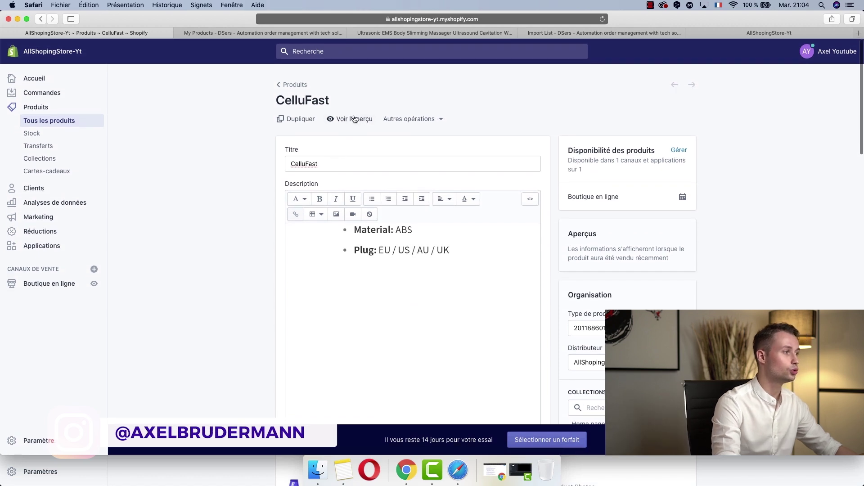
left_click(355, 119)
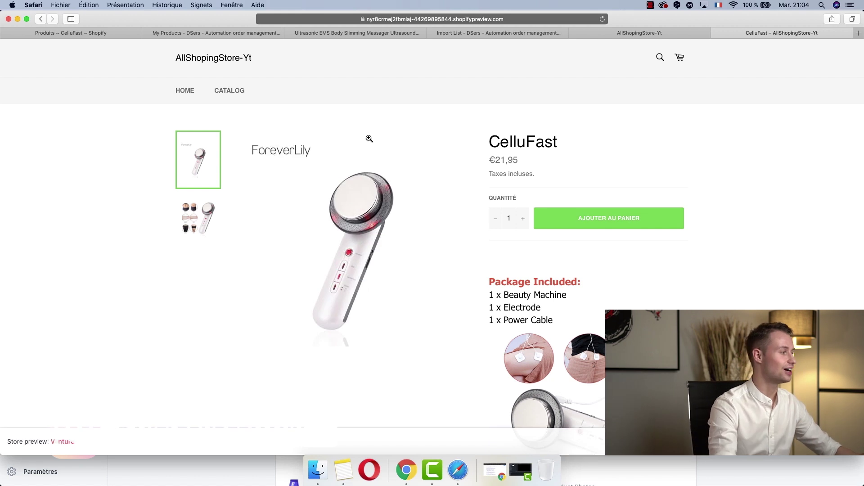
scroll(555, 253, "down", 4)
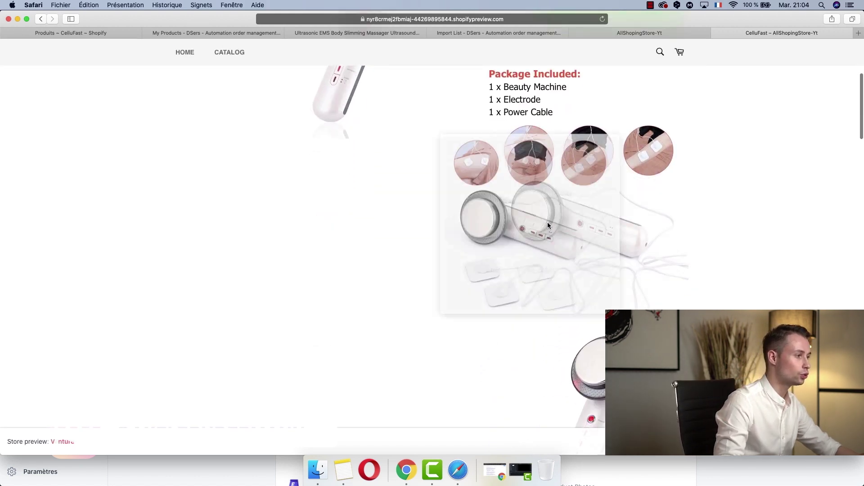
scroll(635, 258, "down", 4)
scroll(611, 276, "down", 5)
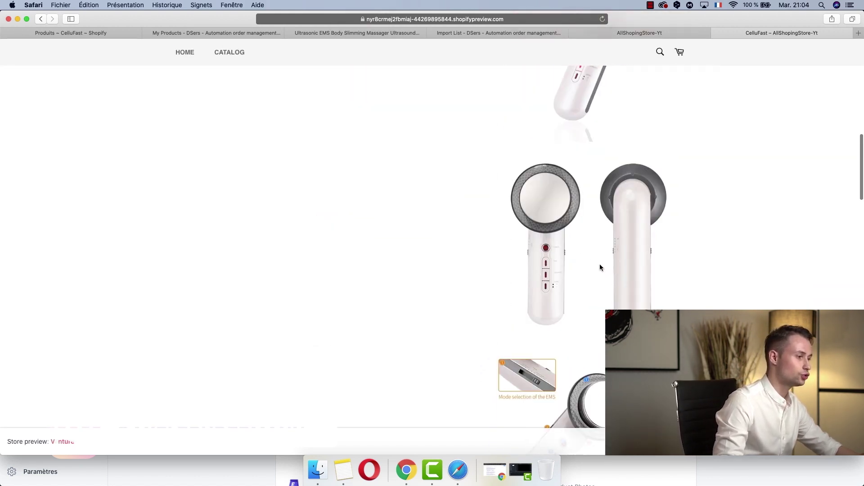
scroll(716, 270, "down", 5)
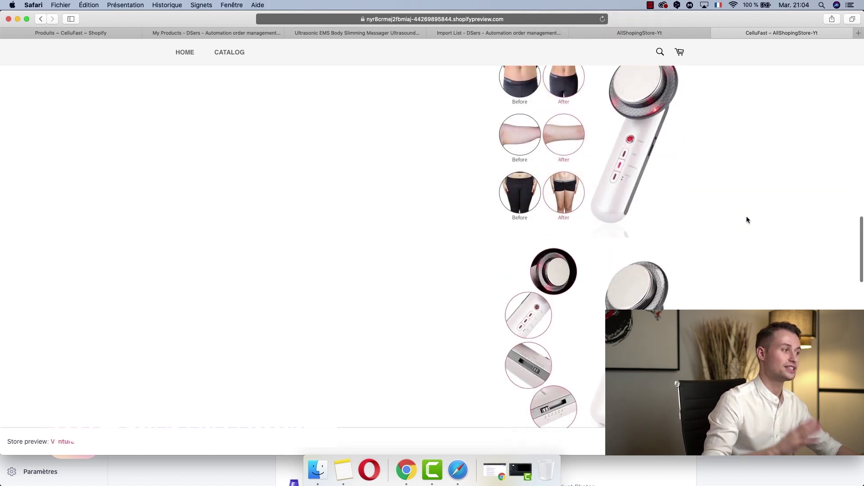
scroll(738, 229, "down", 2)
scroll(720, 247, "down", 2)
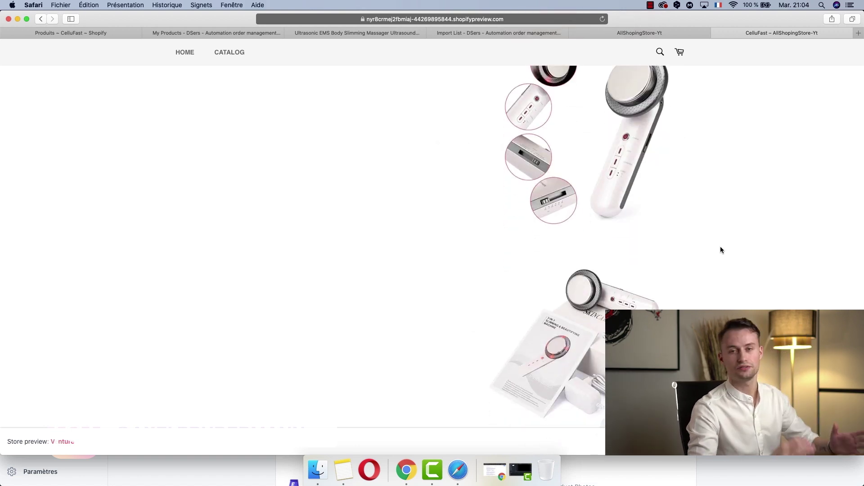
scroll(716, 279, "down", 5)
scroll(718, 298, "up", 1)
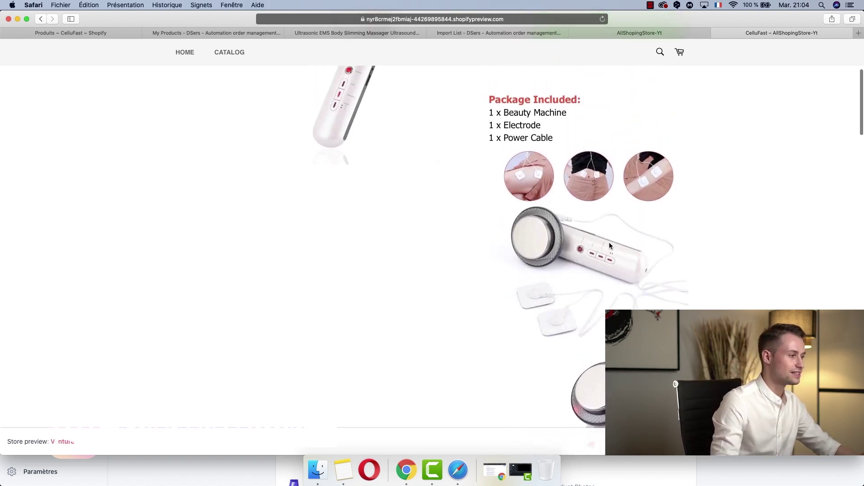
Copy the address of the description image showing the electrode pads and add it to the product's media by URL
right_click(587, 233)
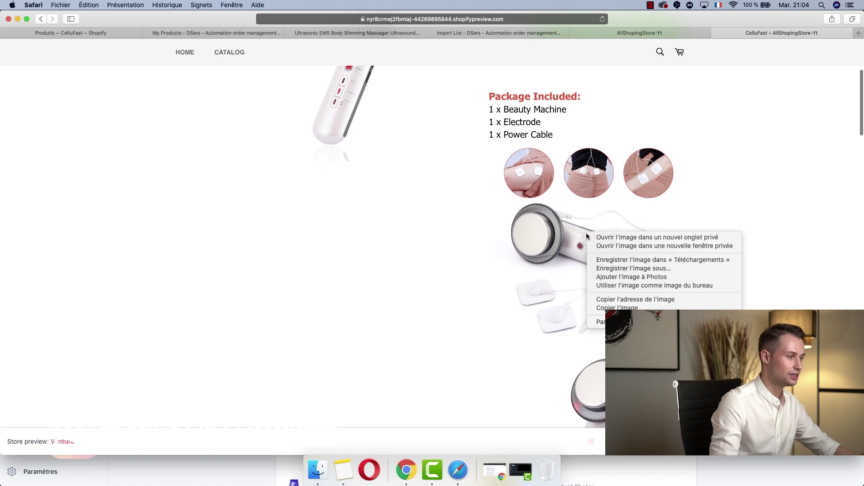
left_click(644, 298)
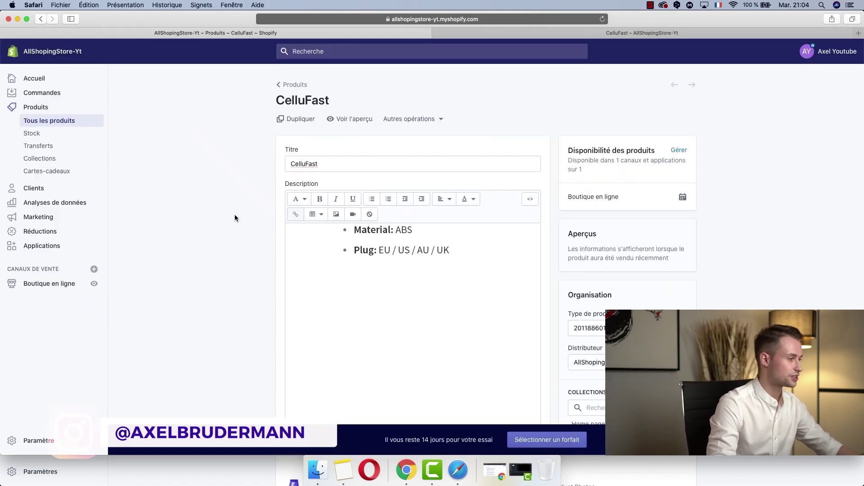
scroll(239, 220, "down", 6)
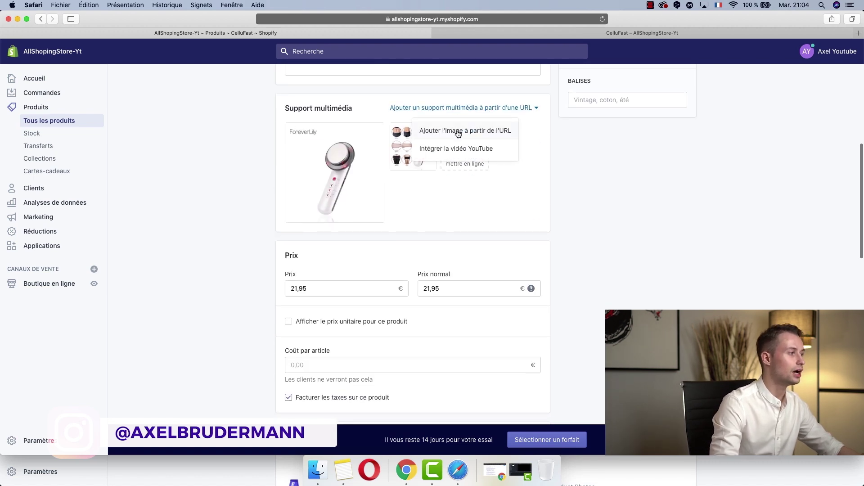
left_click(457, 132)
left_click(371, 251)
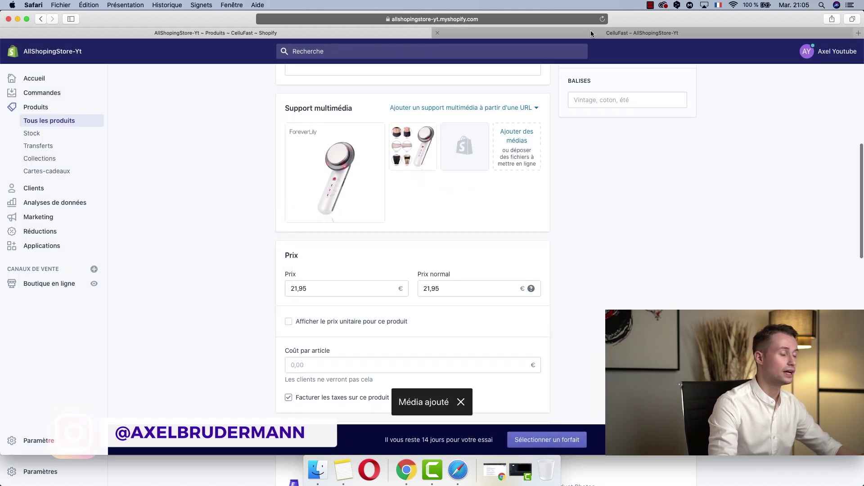
Copy the address of another description image from the store preview and add it to the product's media by URL
left_click(591, 33)
scroll(561, 196, "down", 5)
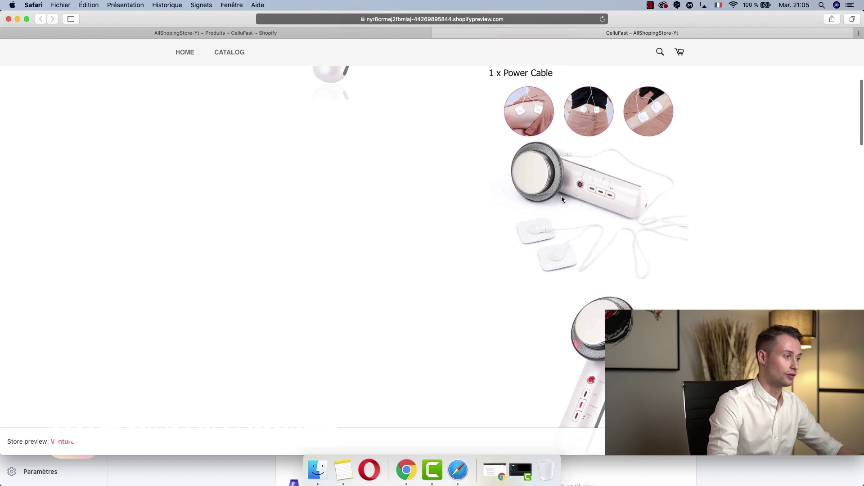
right_click(582, 311)
left_click(189, 32)
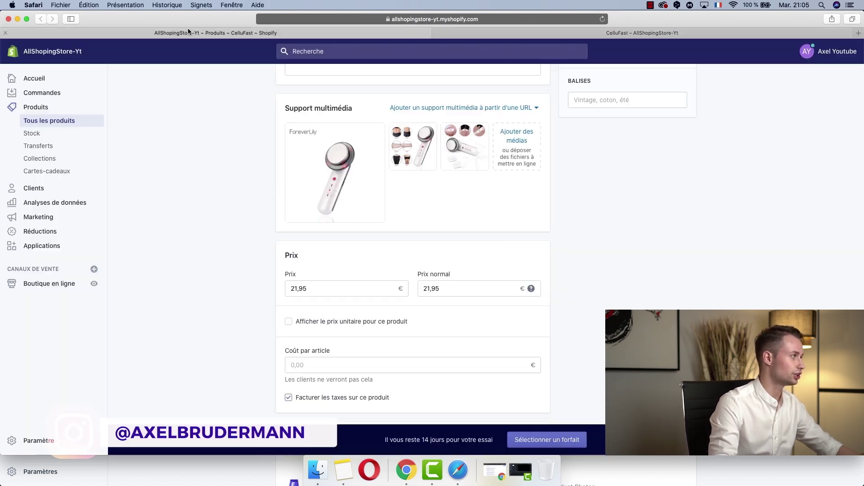
left_click(468, 131)
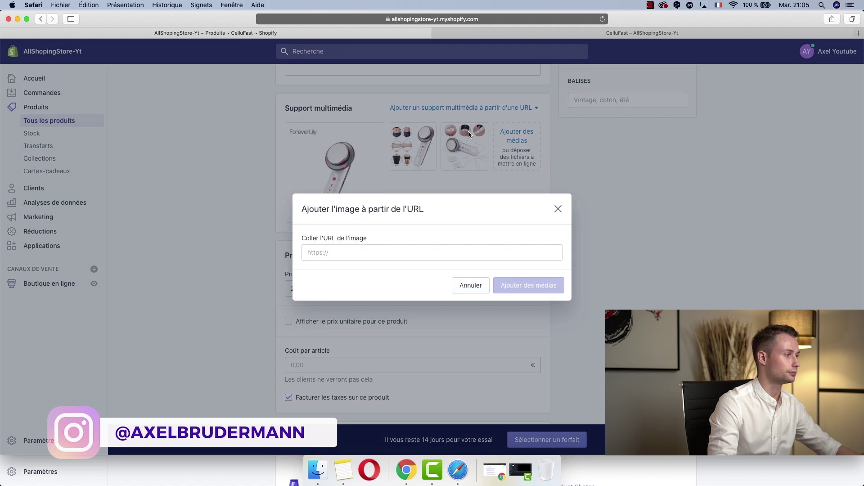
left_click(528, 285)
Copy the addresses of the before-and-after and close-up detail images from the store preview and add both to the product's media by URL
left_click(468, 31)
left_click(577, 314)
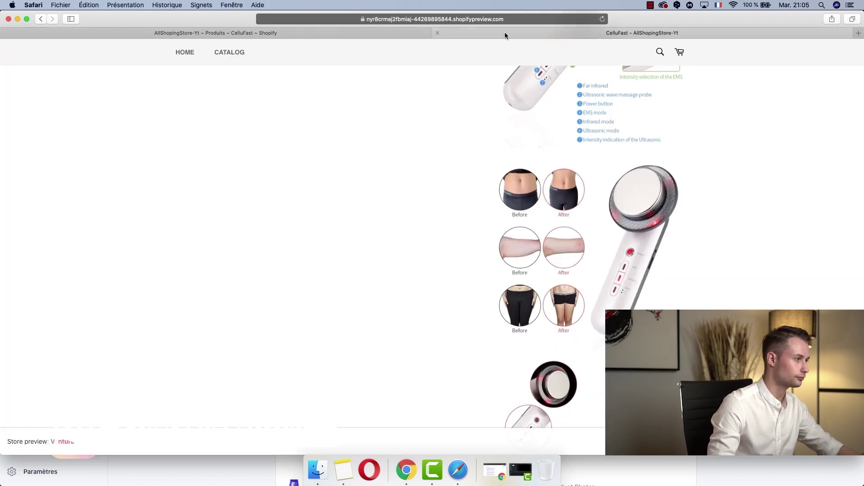
scroll(587, 232, "down", 5)
right_click(587, 231)
left_click(623, 297)
left_click(464, 108)
left_click(454, 135)
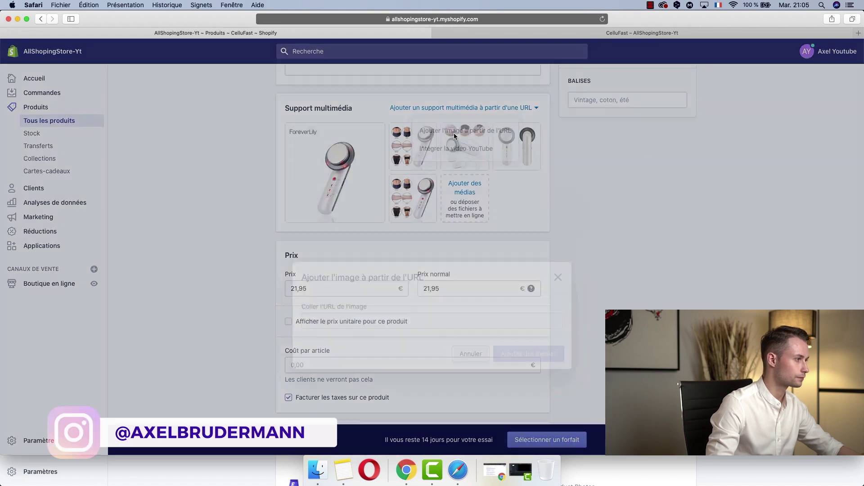
key("super+v")
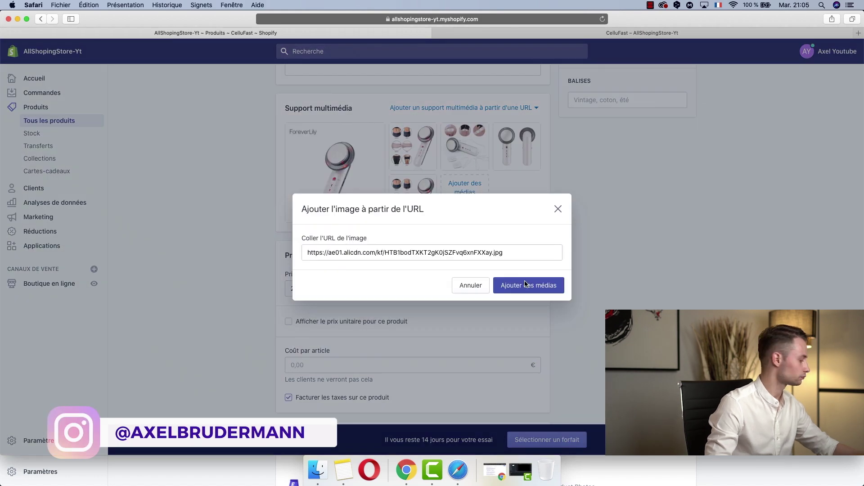
left_click(526, 283)
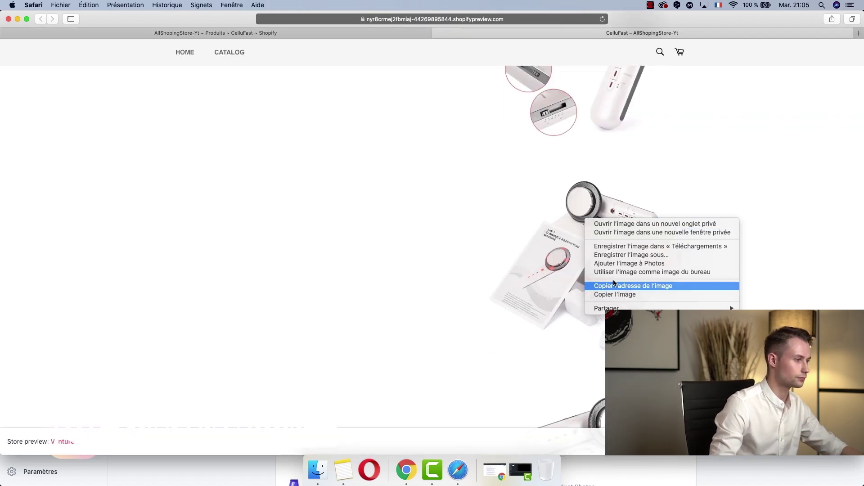
Copy the address of the description image showing the device with its leaflet and accessories and add it to the product's media by URL
left_click(633, 286)
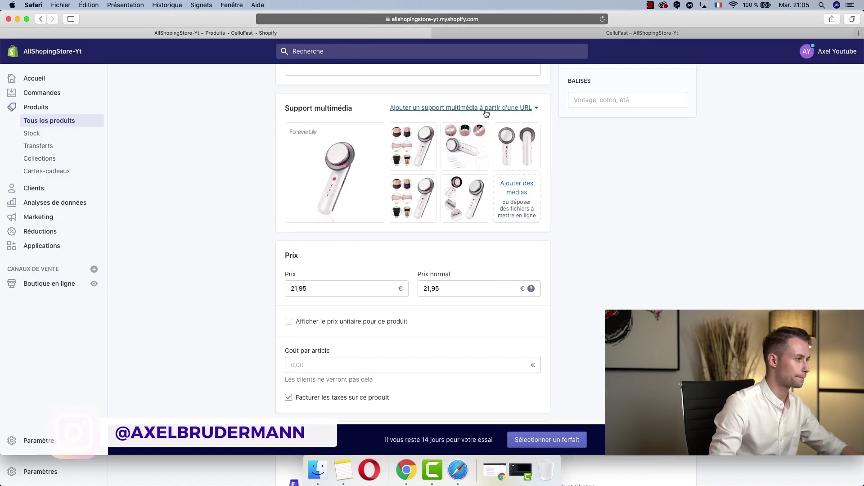
left_click(463, 108)
left_click(454, 135)
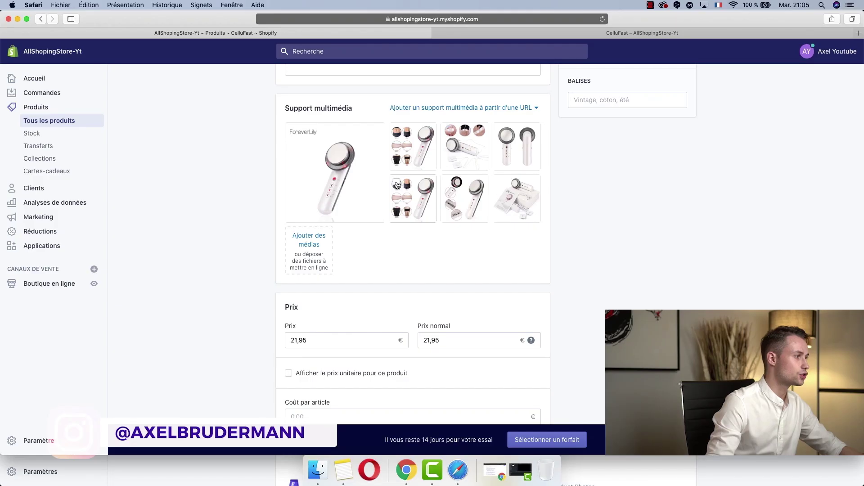
Delete the duplicate before-and-after image and move the front-and-back device image to second place in the media gallery
left_click(397, 182)
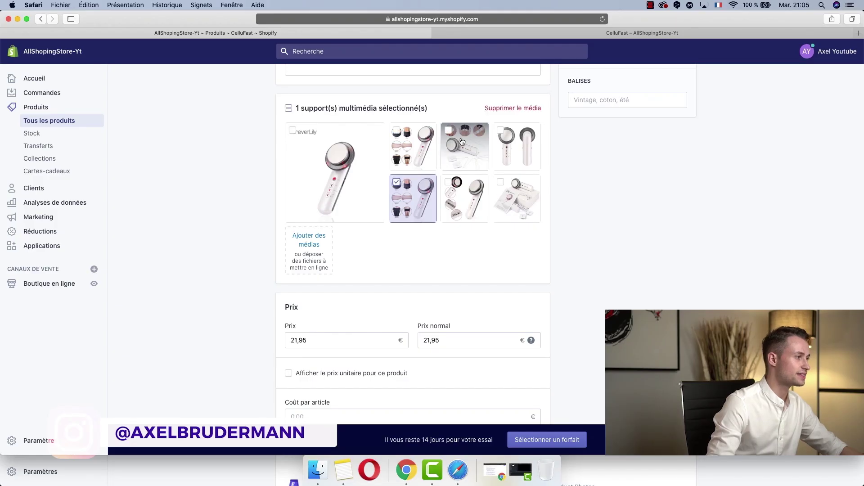
left_click(507, 108)
left_click(543, 276)
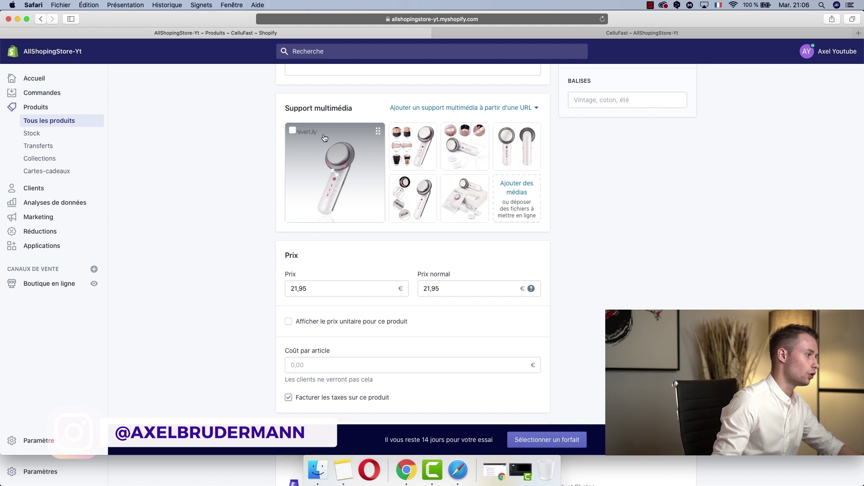
left_click_drag(527, 146, 419, 147)
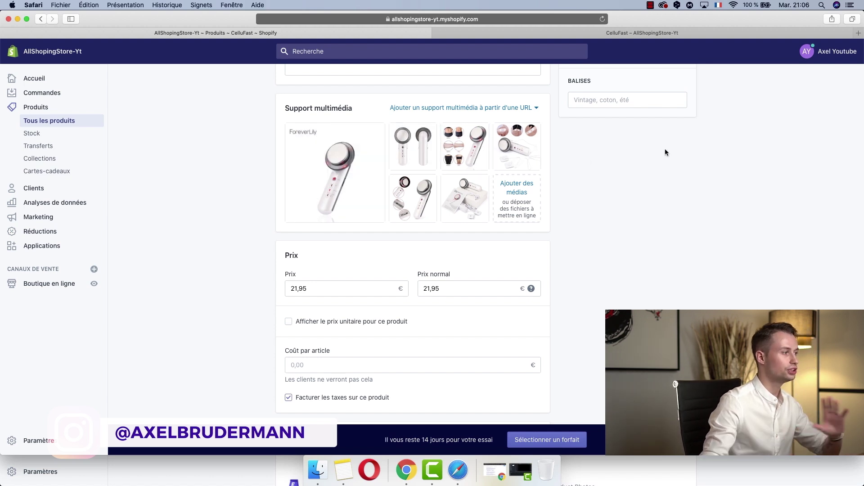
mouse_move(522, 159)
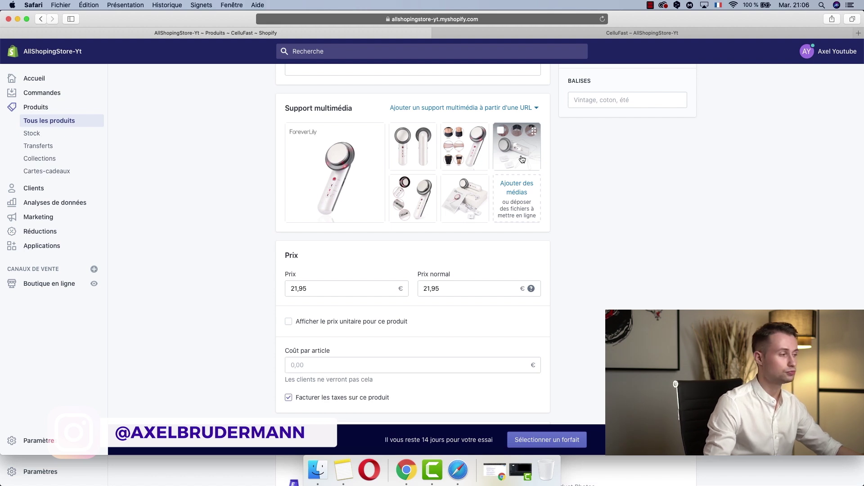
mouse_move(450, 155)
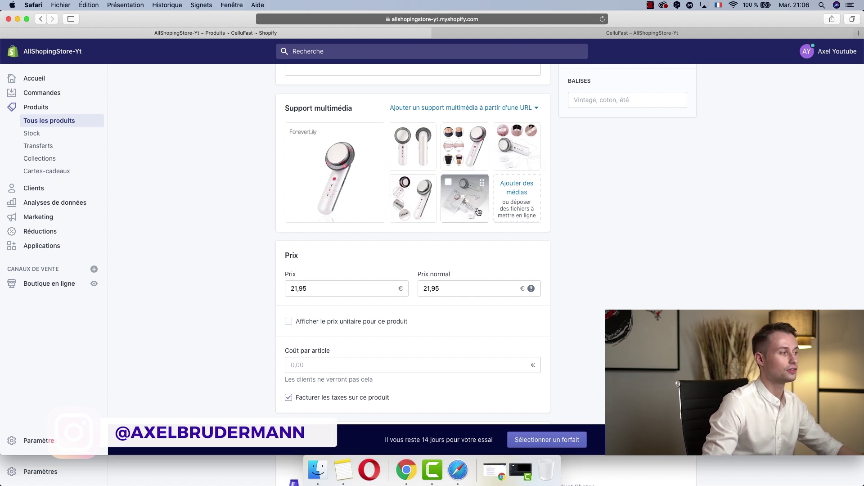
Paint over the ForeverLily logo on the main device photo with an enlarged white (#ffffff) brush and finish the image edit
left_click(312, 162)
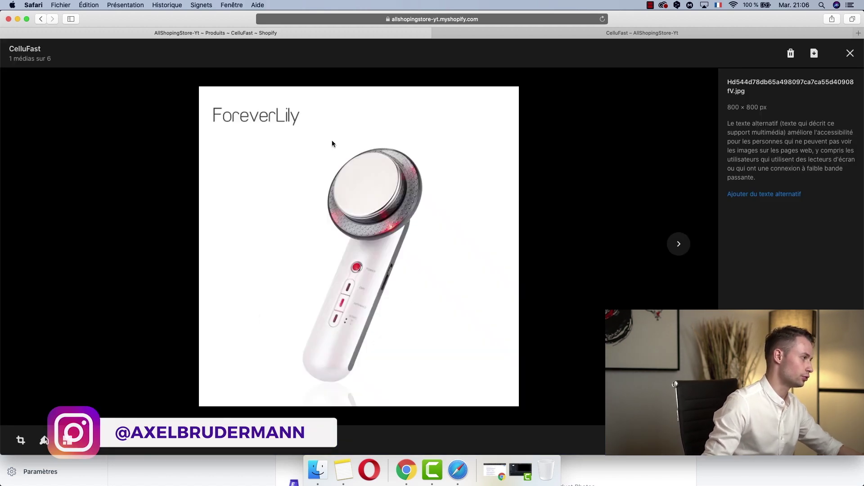
left_click(44, 440)
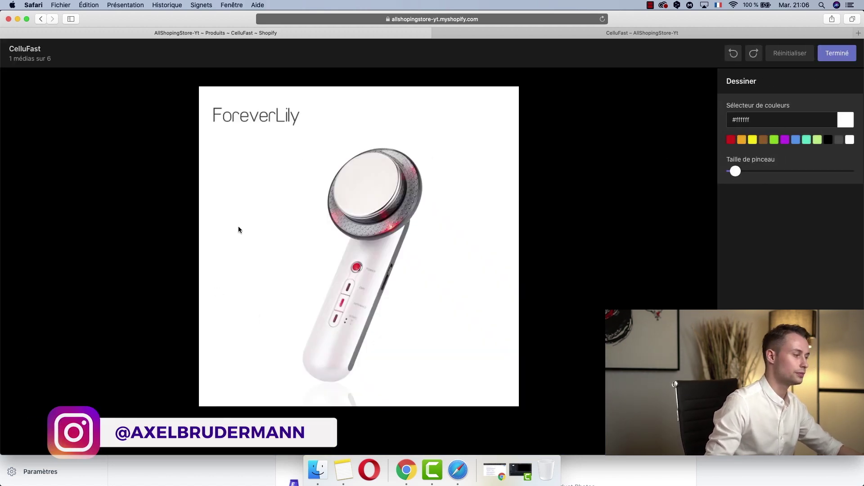
left_click_drag(735, 171, 760, 171)
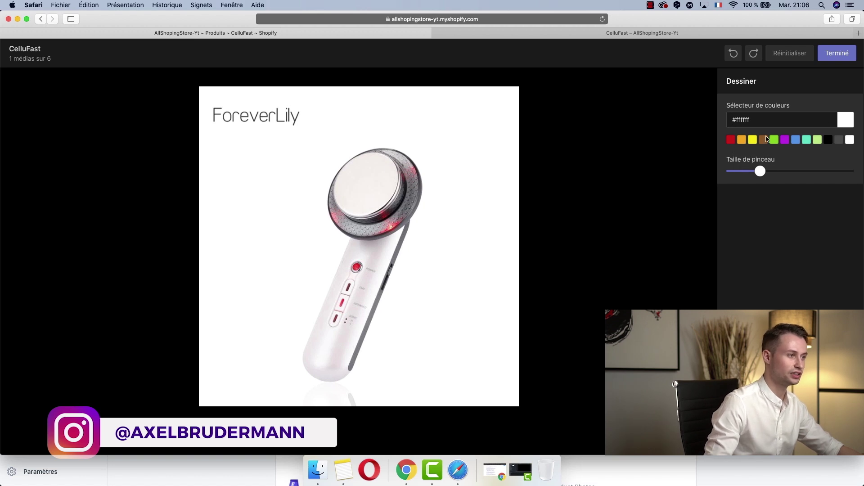
left_click_drag(239, 120, 190, 119)
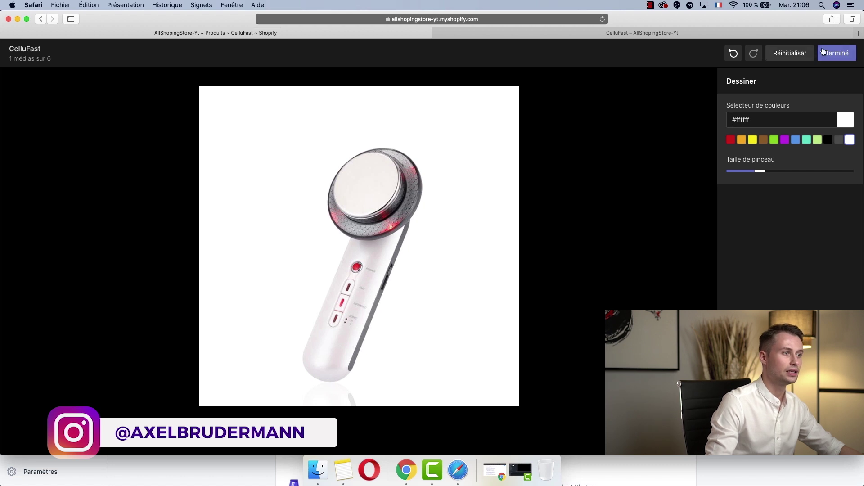
left_click(827, 53)
left_click(831, 53)
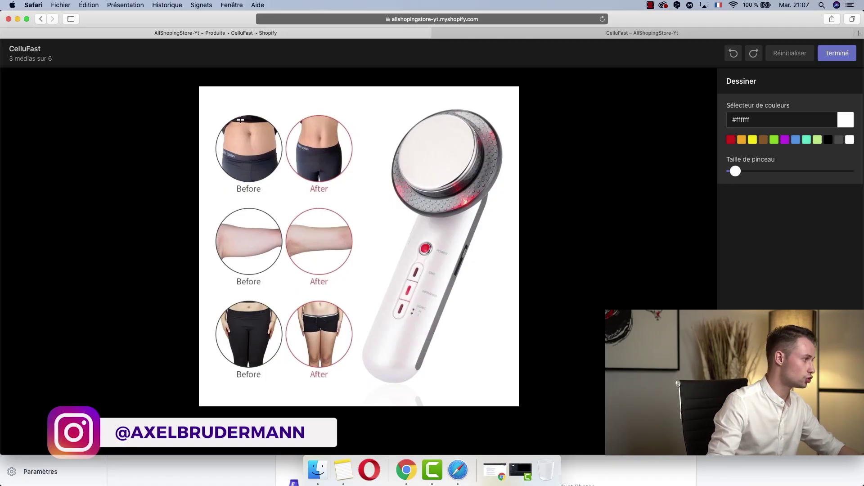
Cover the Before and After labels on the third media image with an enlarged white brush and finish the edit
left_click_drag(735, 171, 757, 171)
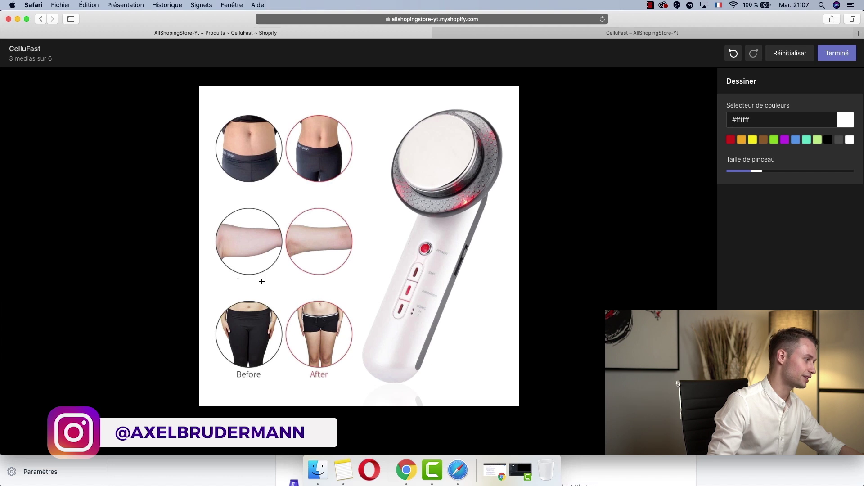
left_click(835, 55)
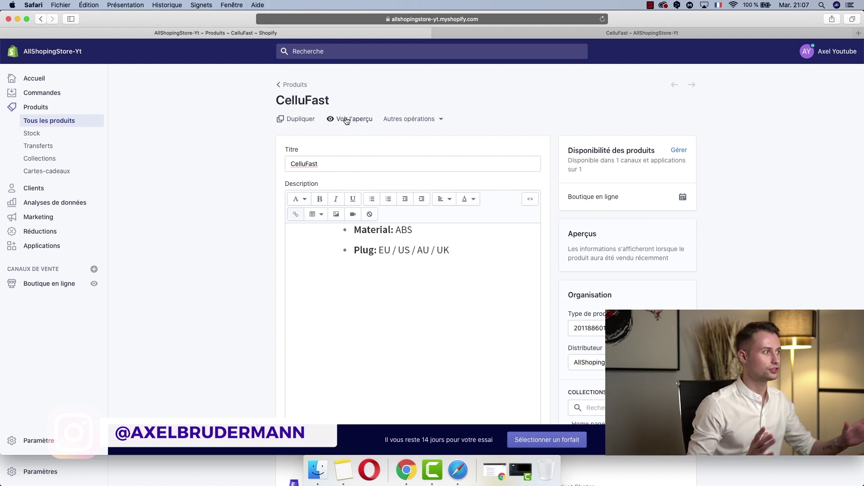
Open the CelluFast store preview and examine its title, price and each image in the gallery
left_click(346, 120)
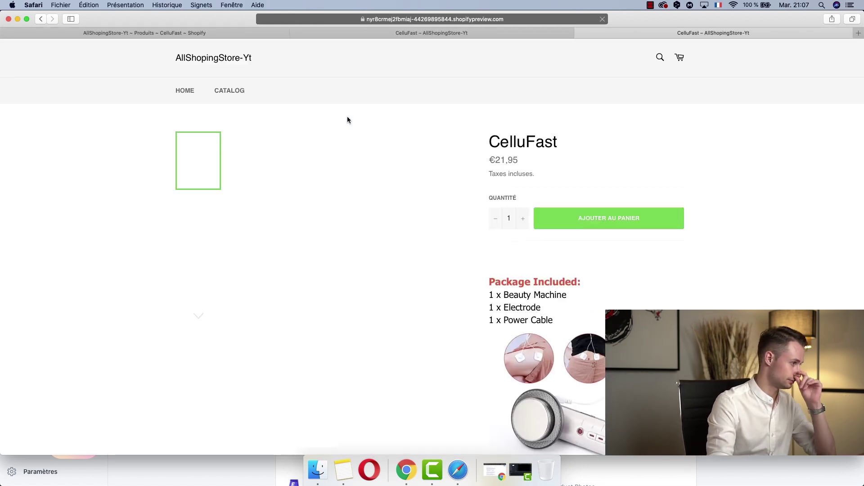
left_click_drag(488, 142, 588, 146)
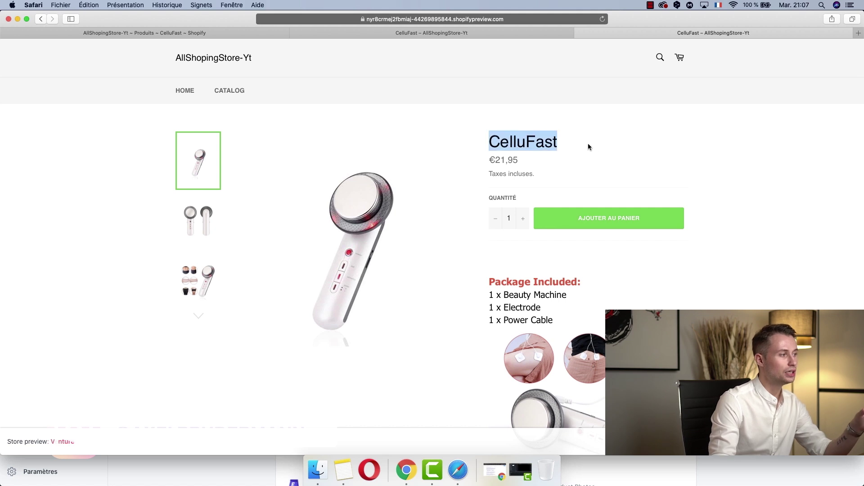
left_click(532, 163)
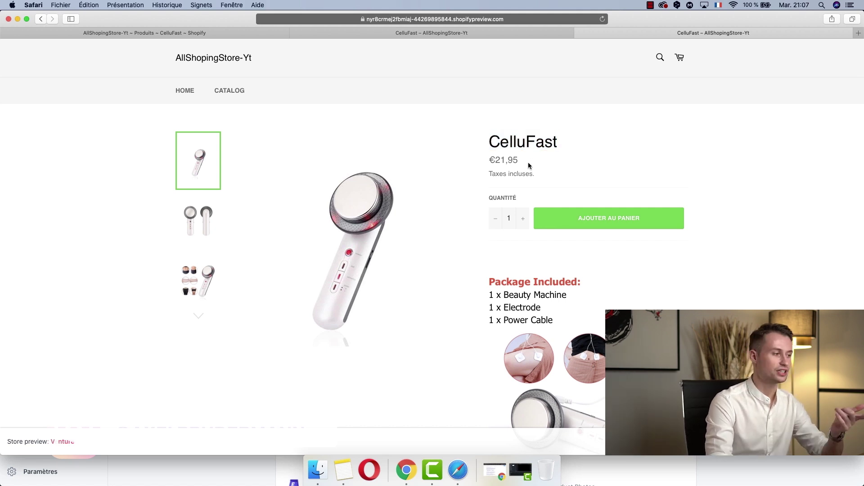
scroll(591, 168, "down", 2)
scroll(589, 183, "up", 2)
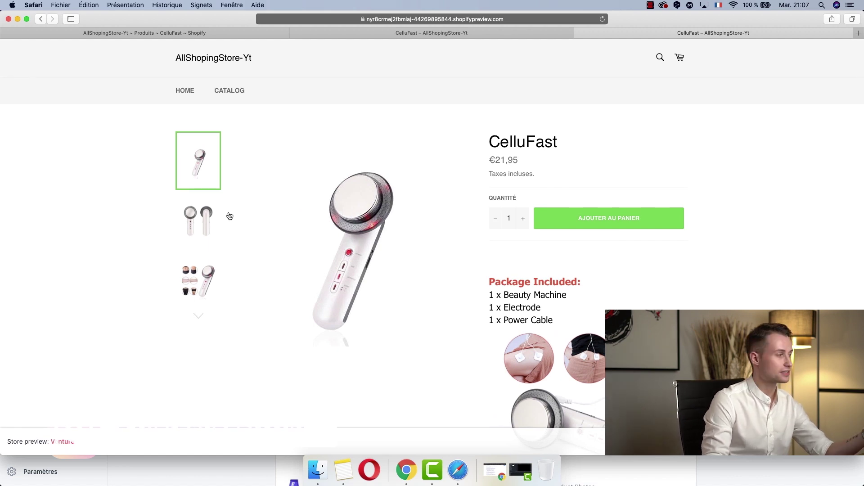
left_click(206, 220)
left_click(205, 264)
left_click(201, 318)
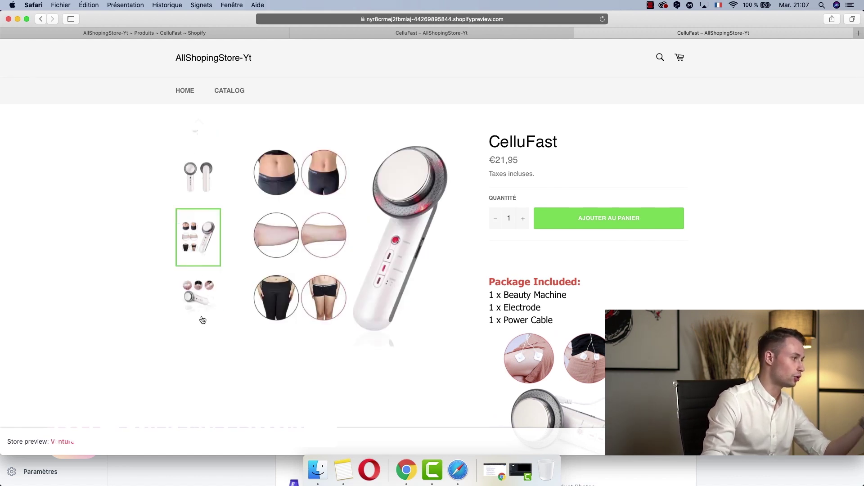
left_click(196, 166)
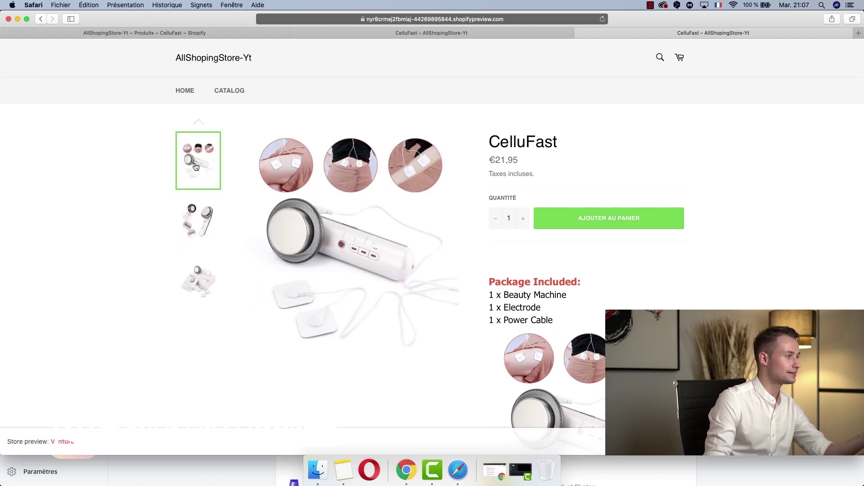
left_click(197, 209)
left_click(191, 271)
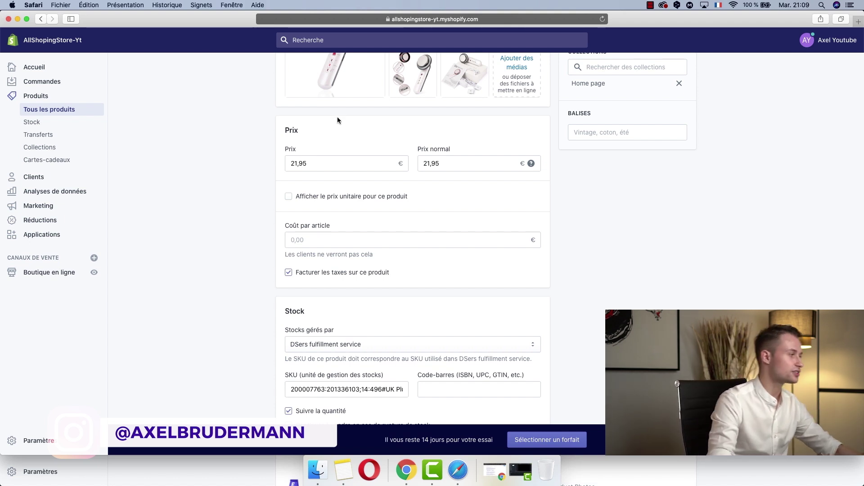
Set the product's price to 59,95 € and its regular price to 99,95 €
left_click_drag(296, 159, 266, 169)
type("5")
key("Delete")
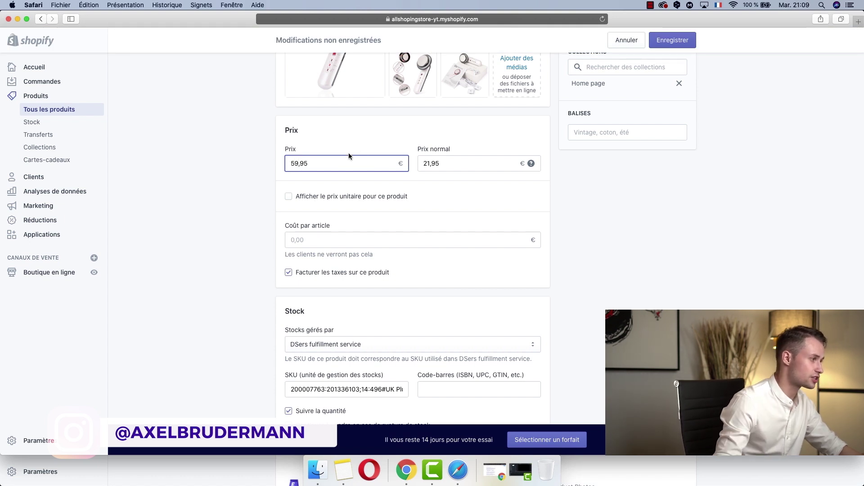
double_click(429, 163)
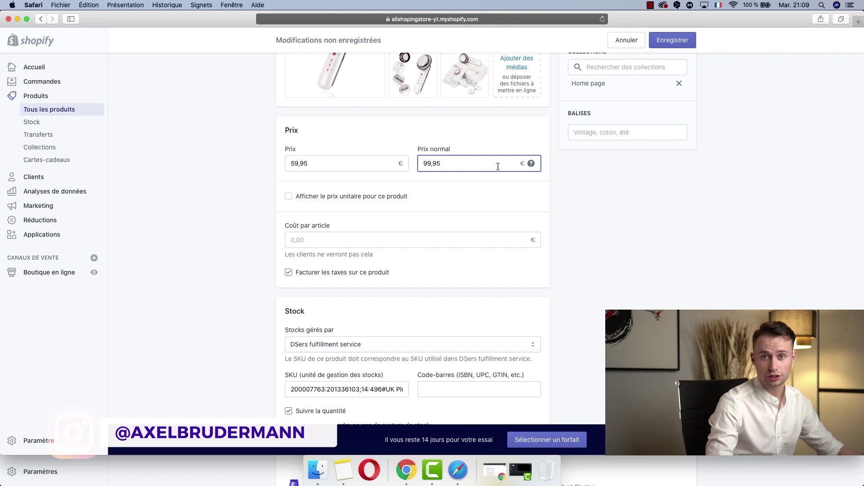
left_click(700, 218)
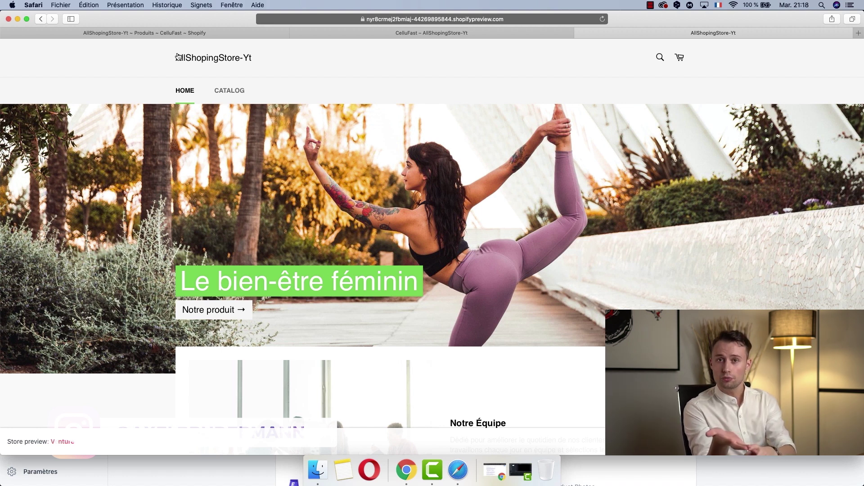
Review the home page preview from the banner through the team, product, testimonial and newsletter sections
scroll(347, 205, "down", 8)
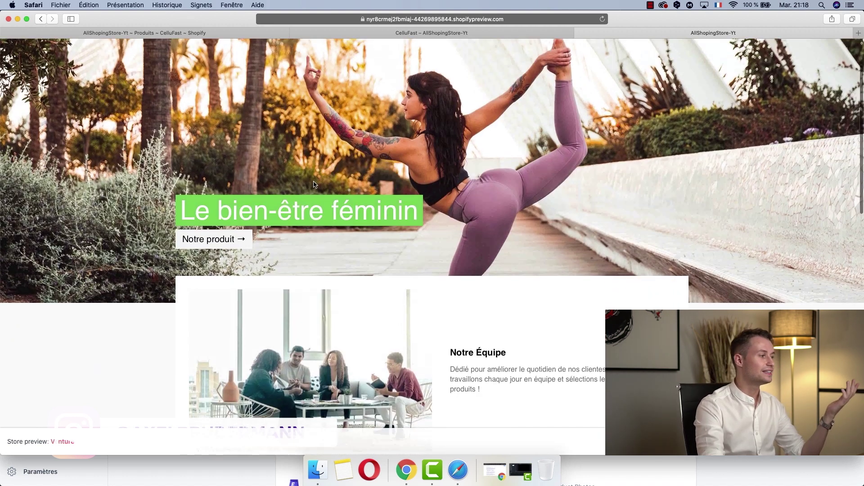
scroll(610, 212, "down", 10)
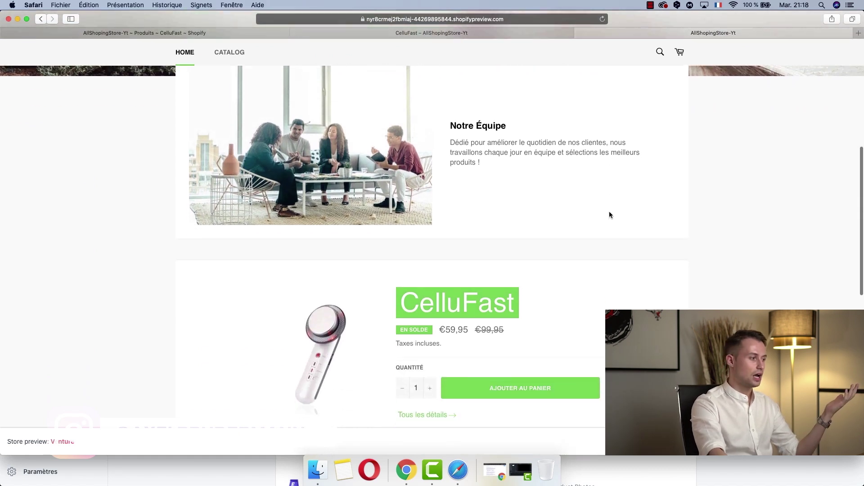
scroll(609, 212, "down", 5)
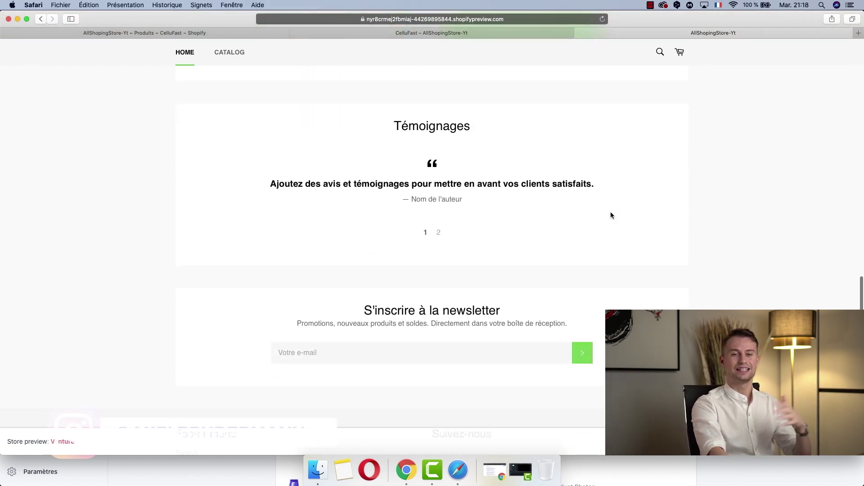
scroll(622, 204, "up", 8)
scroll(622, 204, "up", 10)
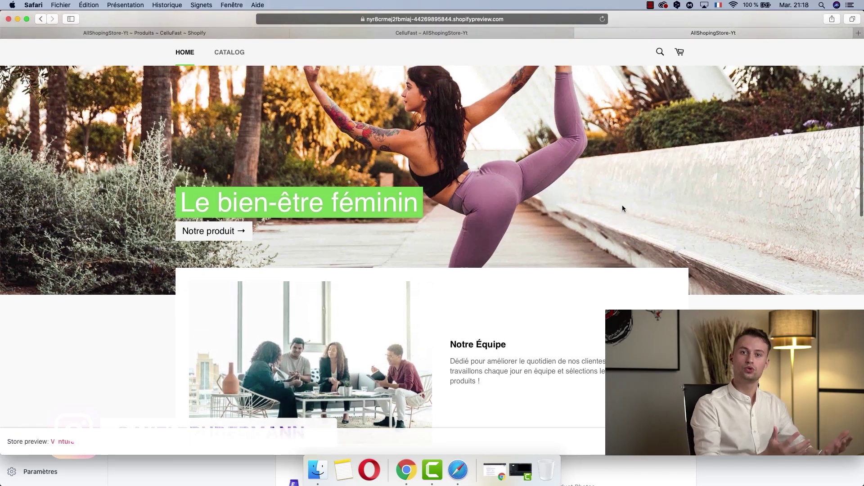